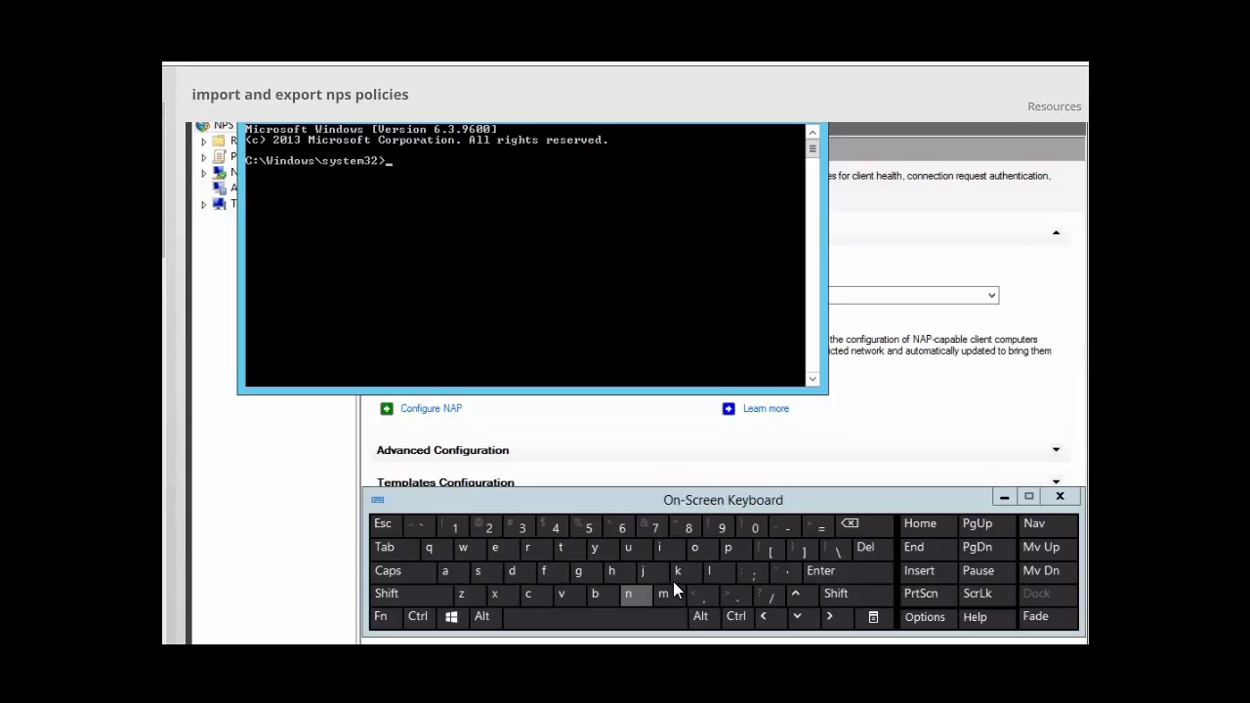
Run netsh at the C:\Windows\system32 command prompt using the on-screen keyboard.
click(621, 595)
click(495, 548)
click(566, 552)
click(478, 571)
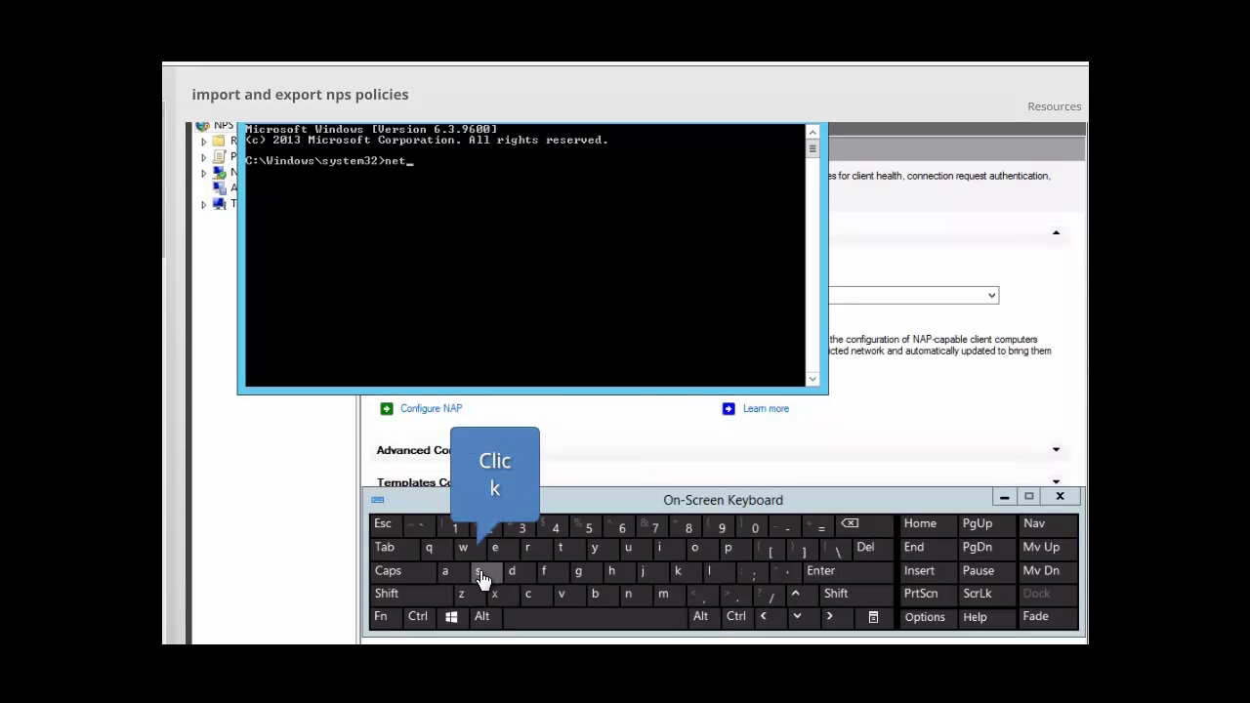
click(612, 574)
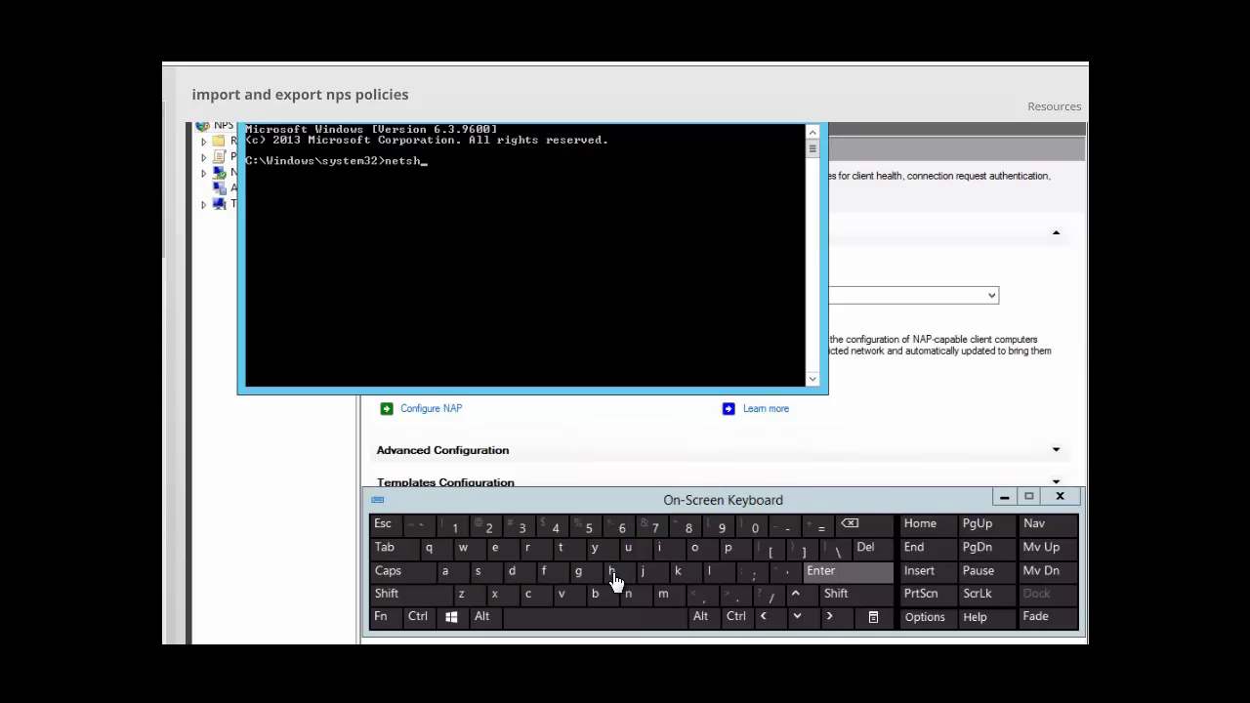
click(840, 572)
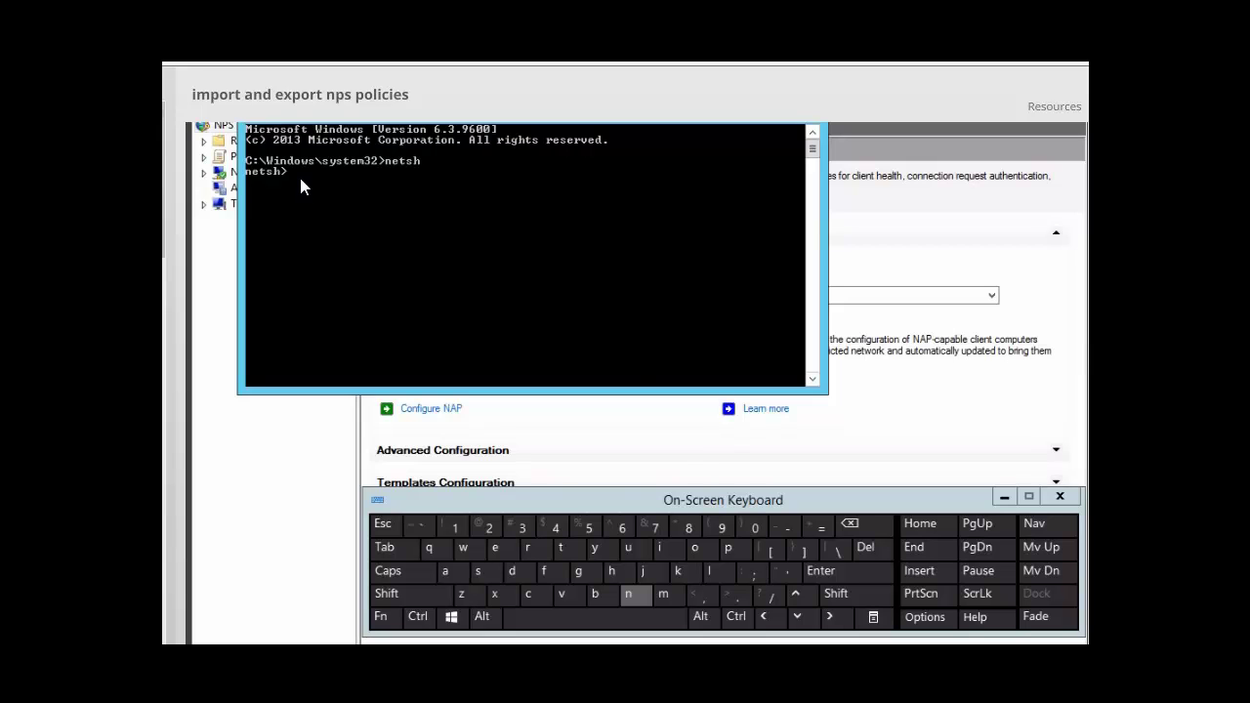
Enter the nps context from the netsh prompt.
click(633, 598)
click(729, 548)
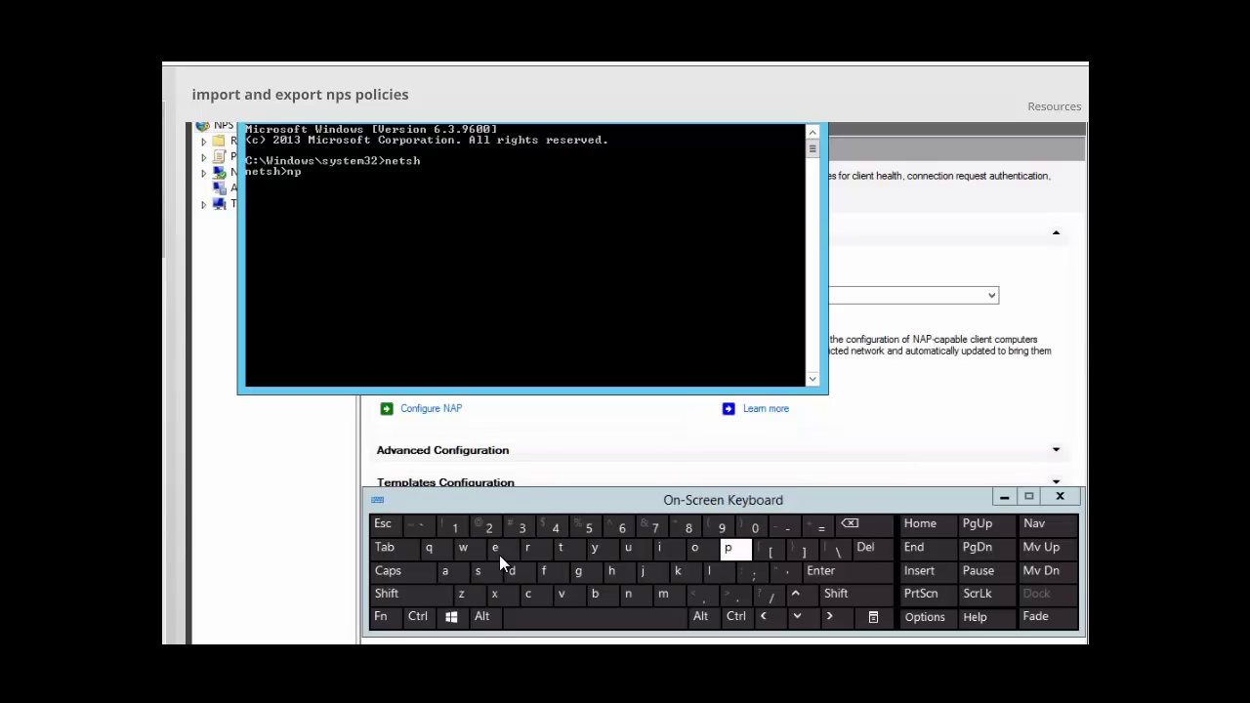
click(481, 578)
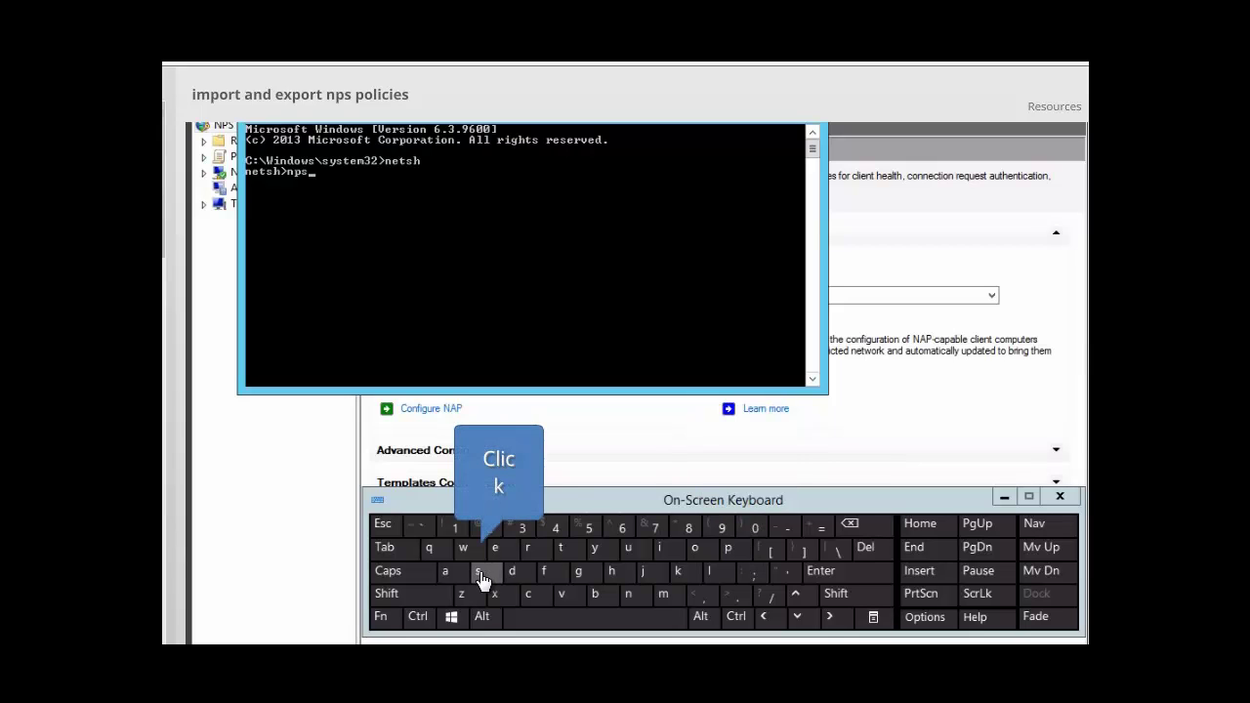
click(827, 578)
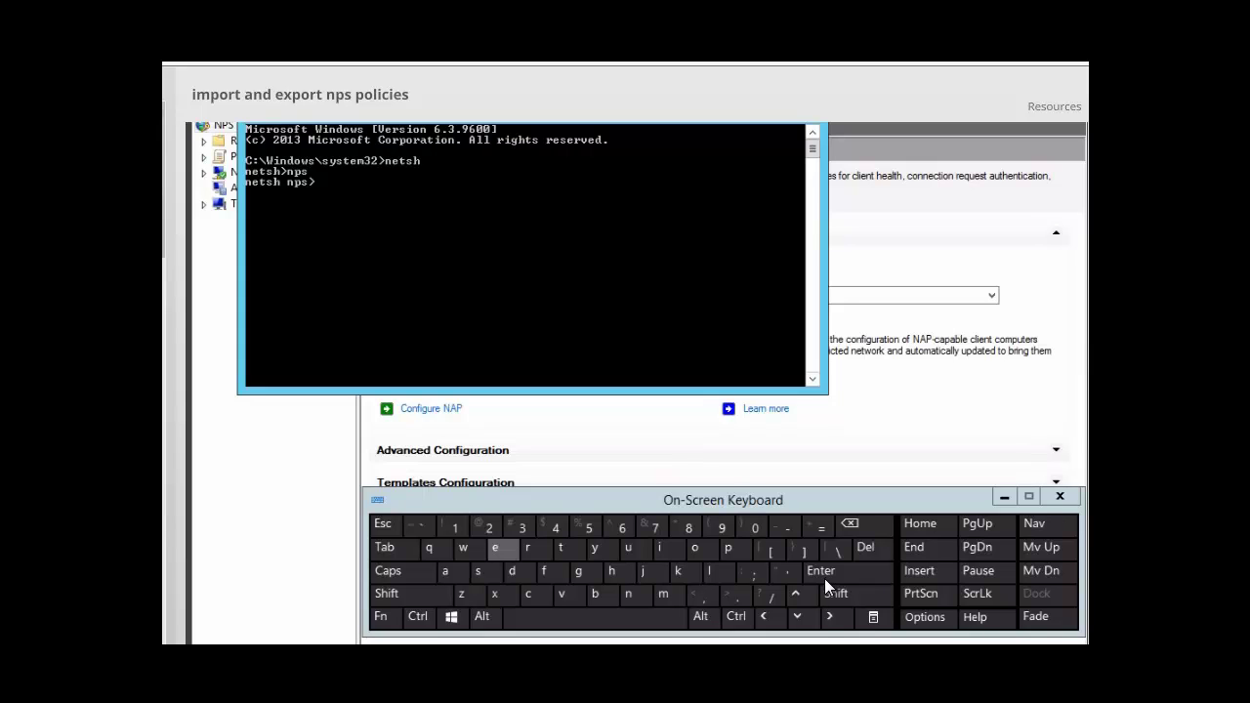
Begin an export command at the netsh nps prompt, followed by a space.
click(497, 549)
click(494, 593)
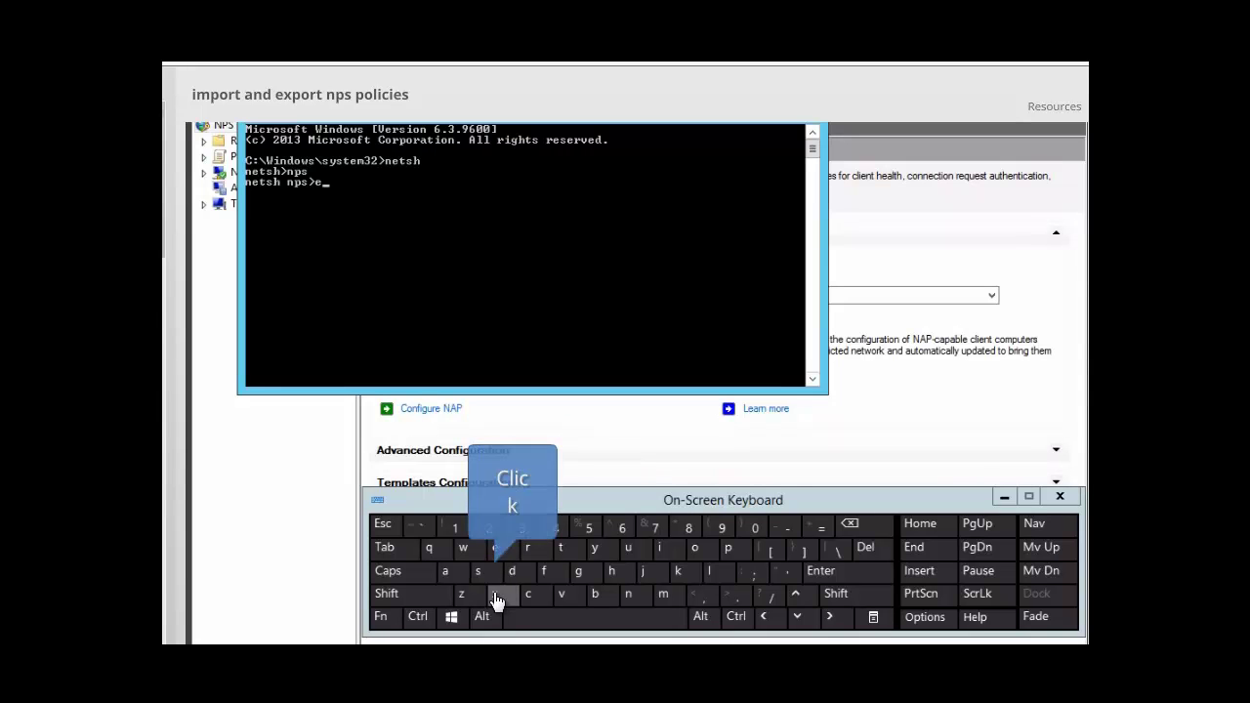
click(729, 553)
click(695, 549)
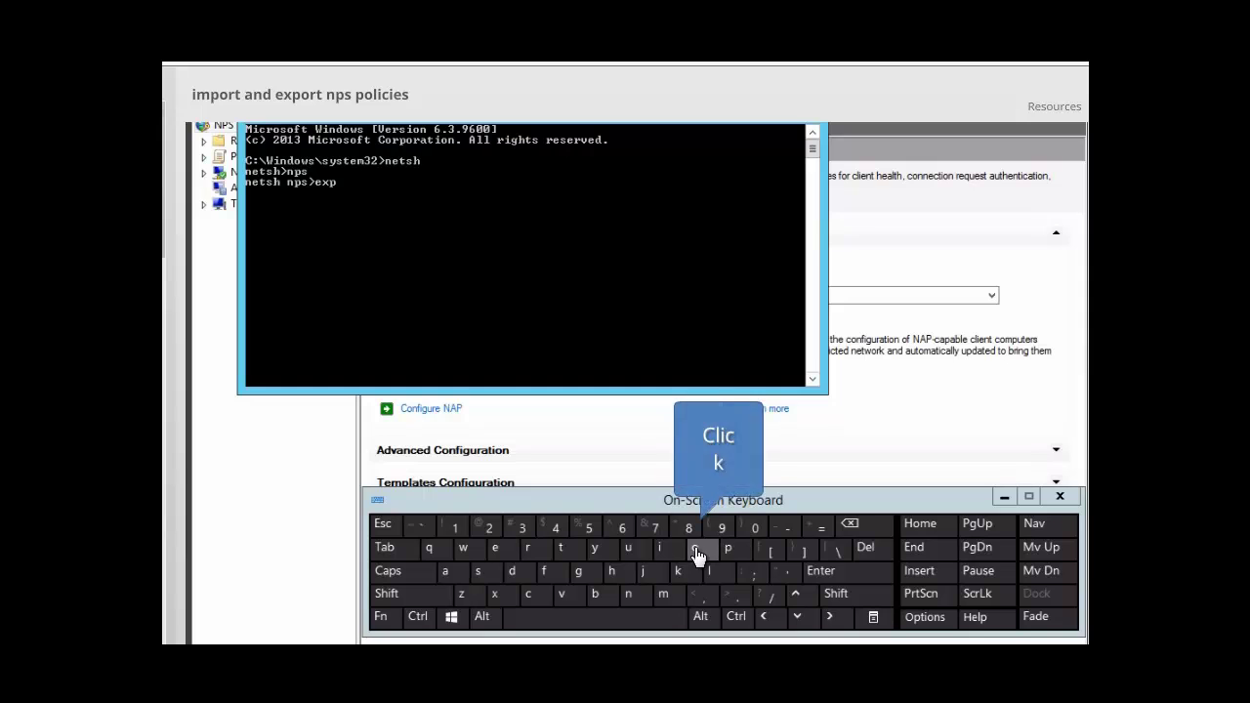
click(531, 550)
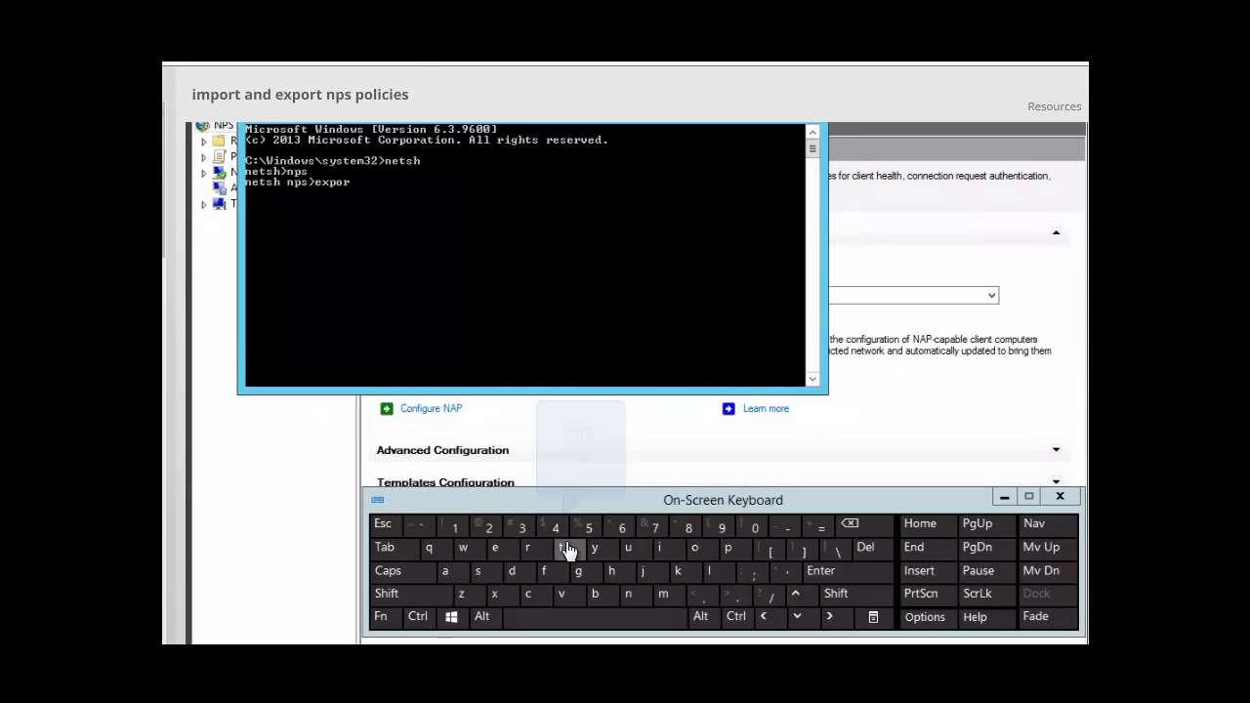
click(565, 548)
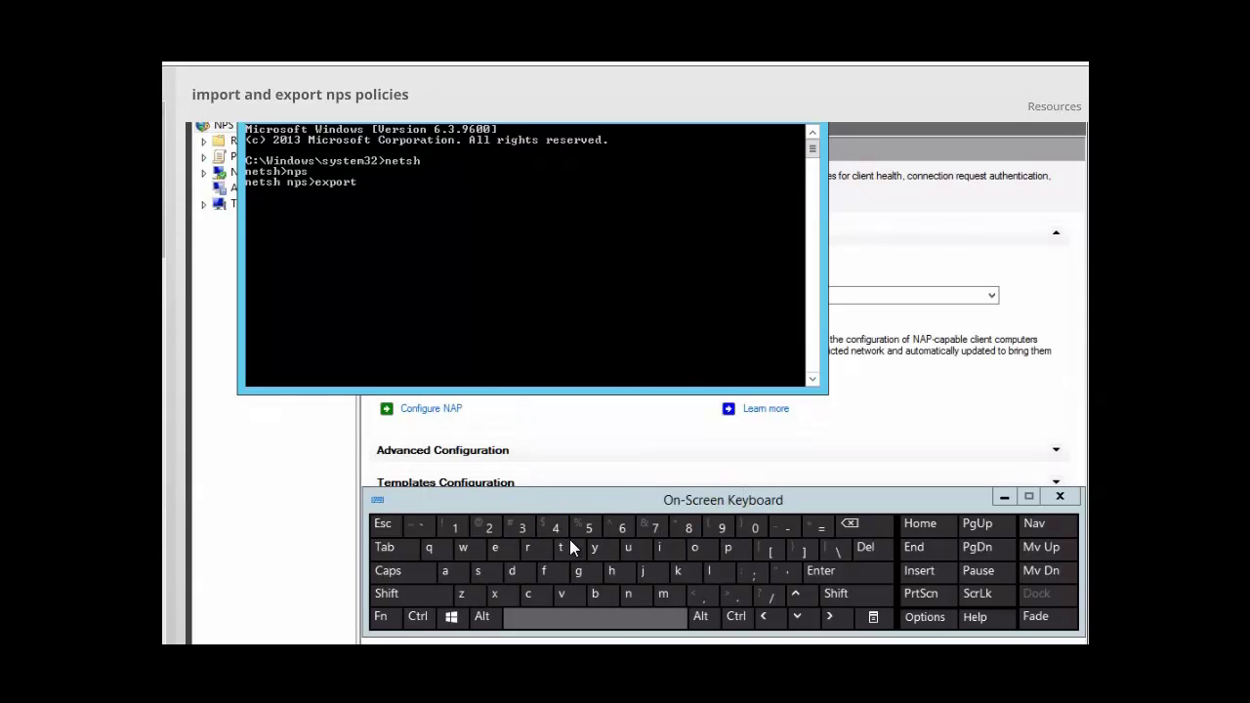
click(604, 617)
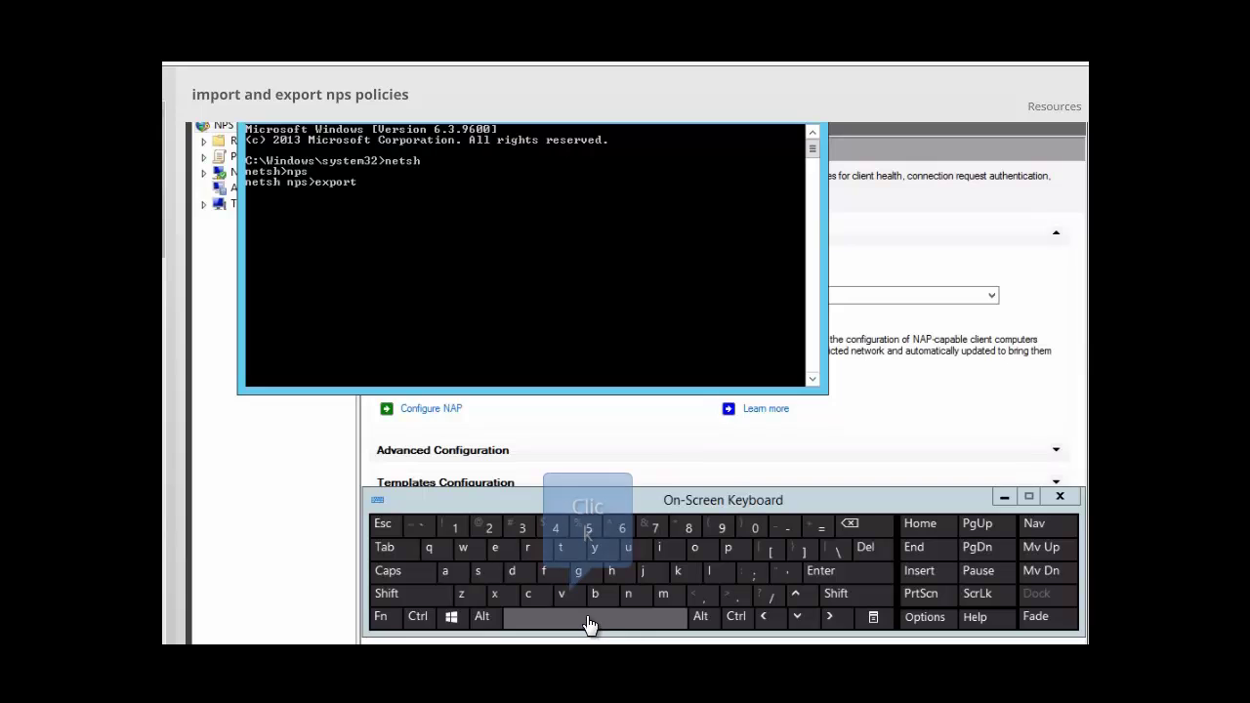
Add the parameter filename= to the export command.
click(544, 571)
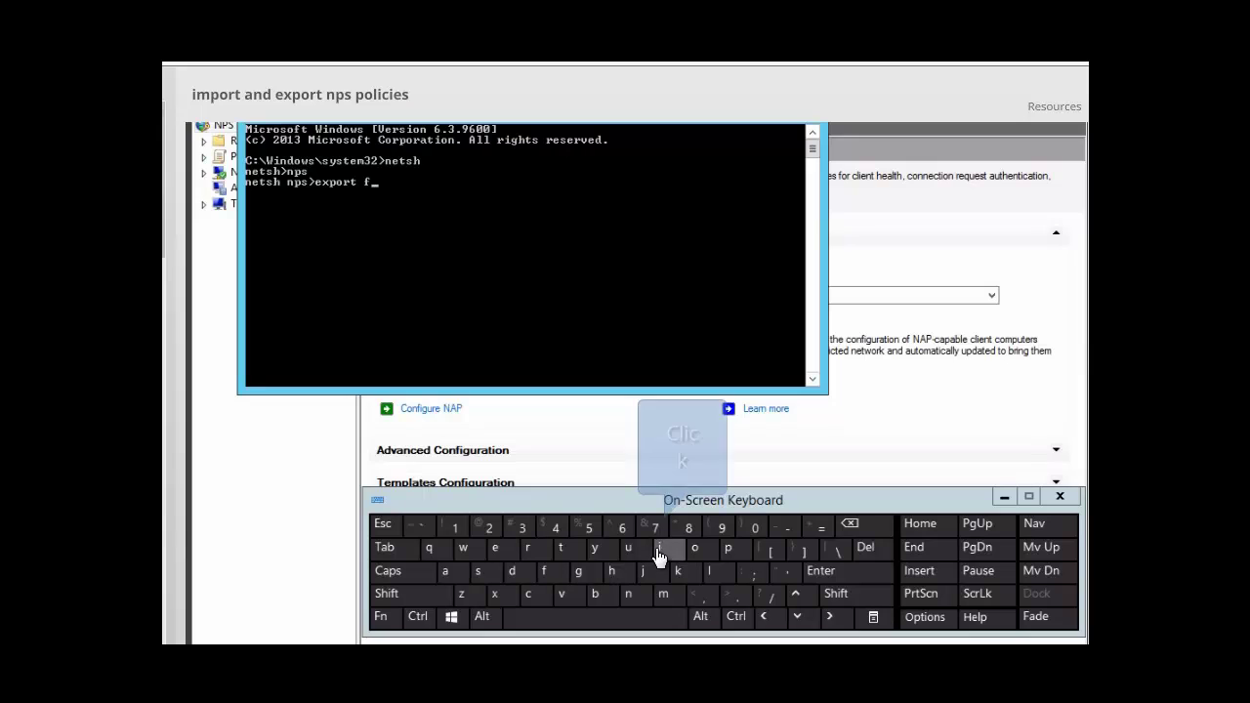
click(659, 548)
click(707, 571)
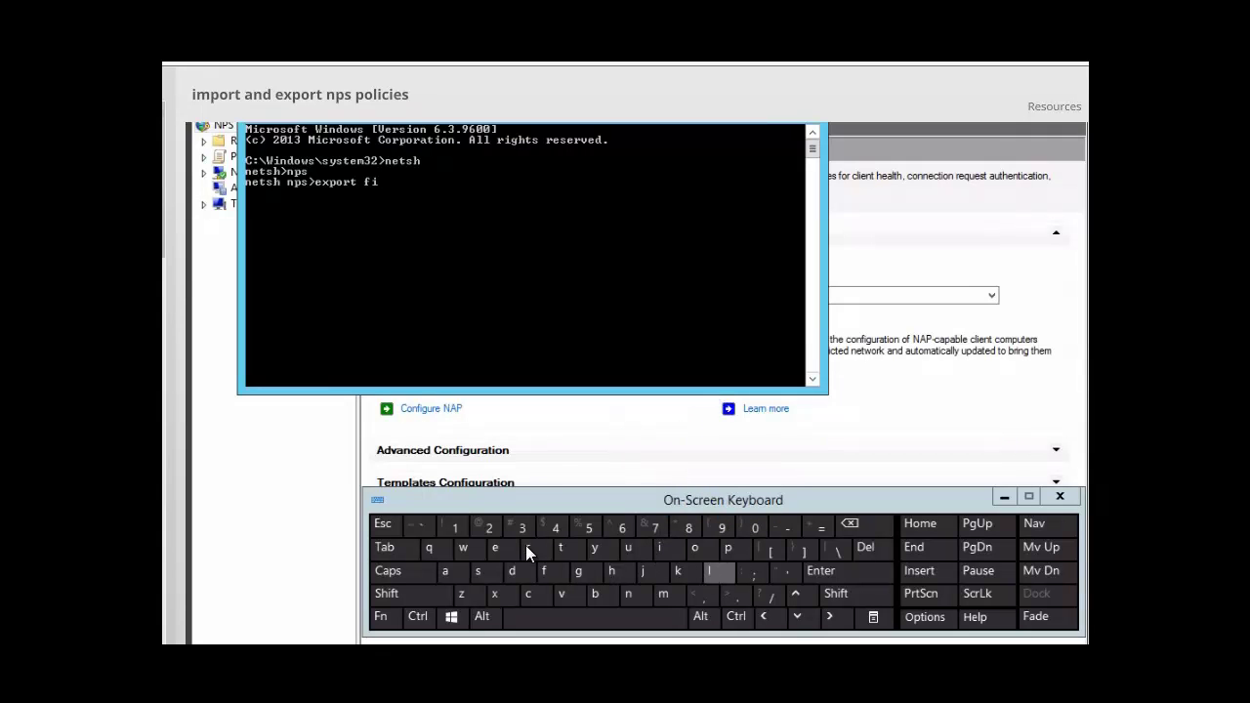
click(495, 548)
click(629, 594)
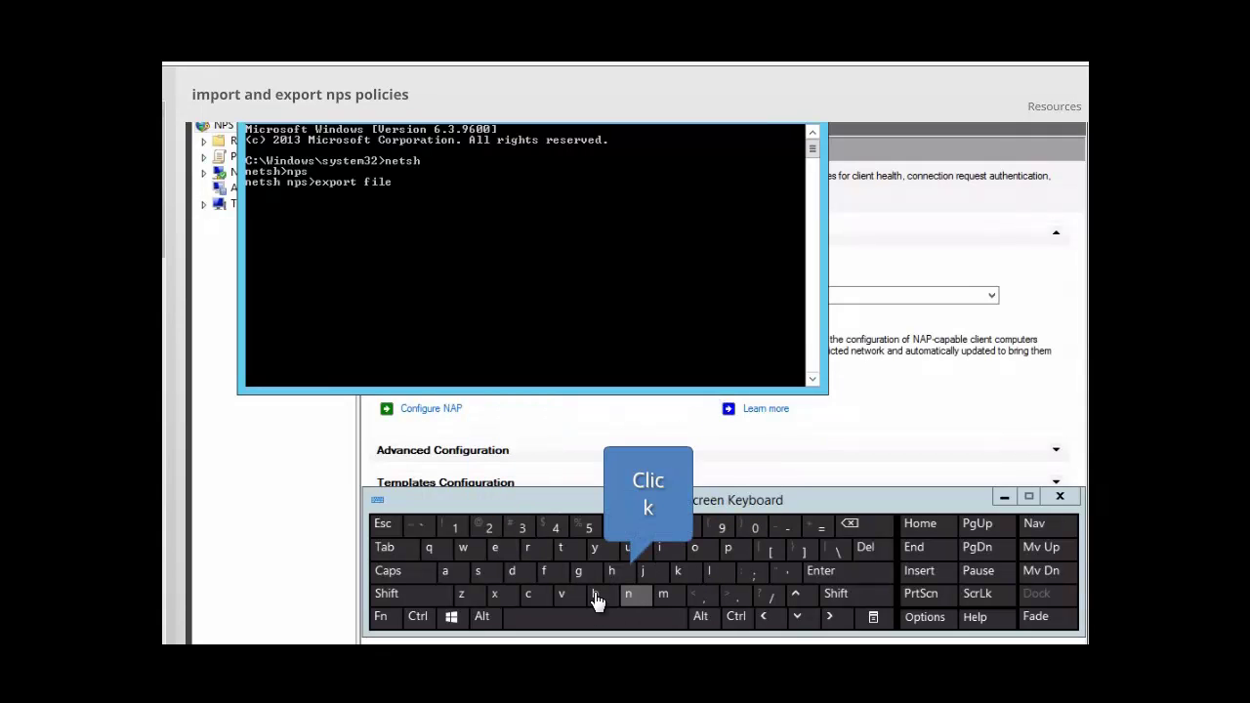
click(448, 572)
click(664, 594)
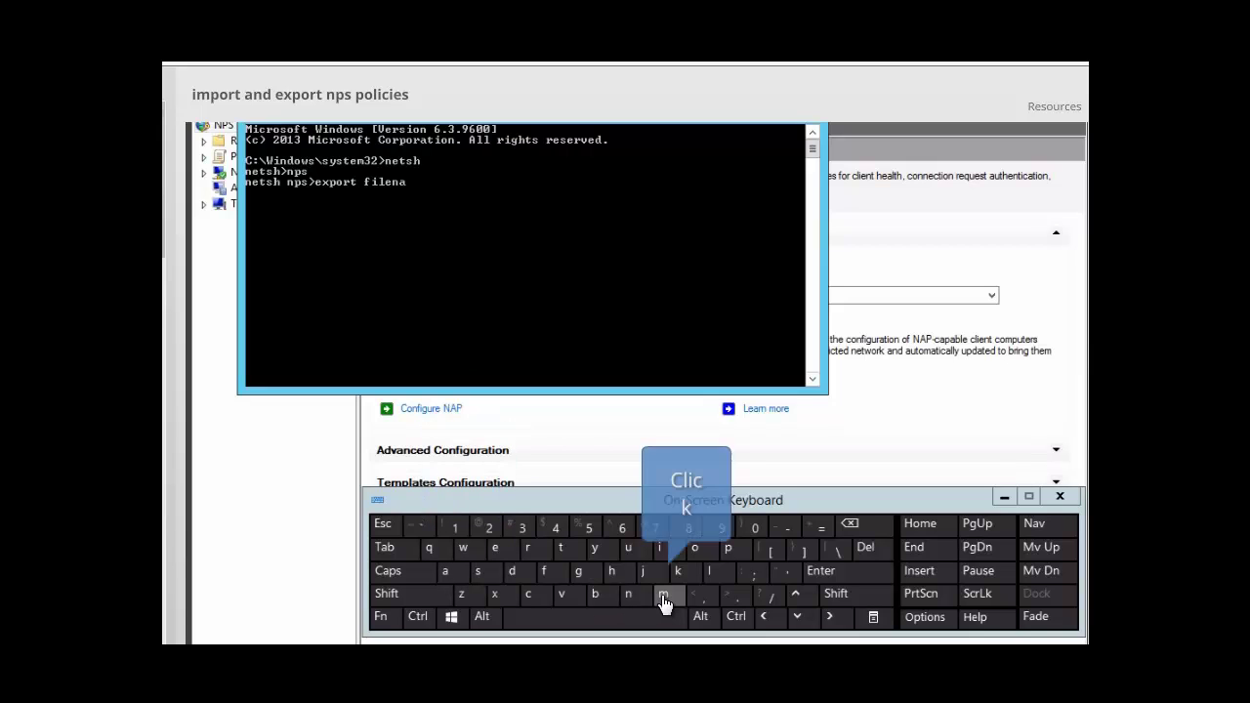
click(495, 549)
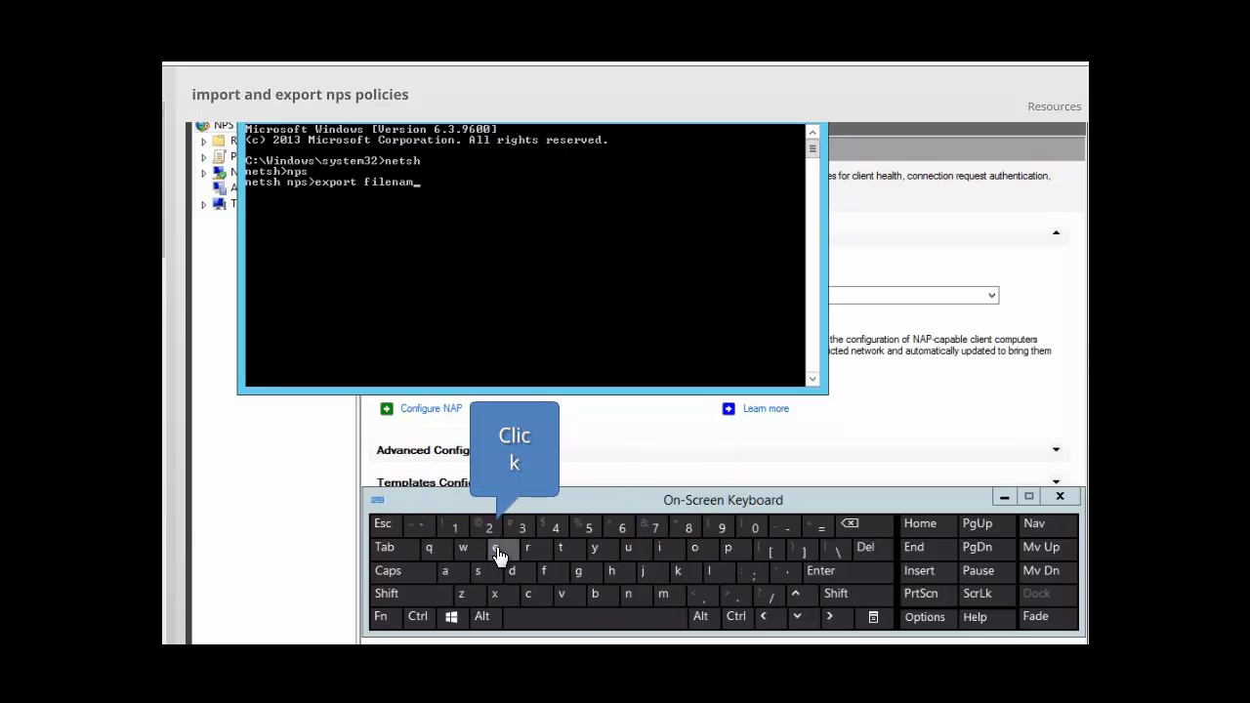
click(822, 530)
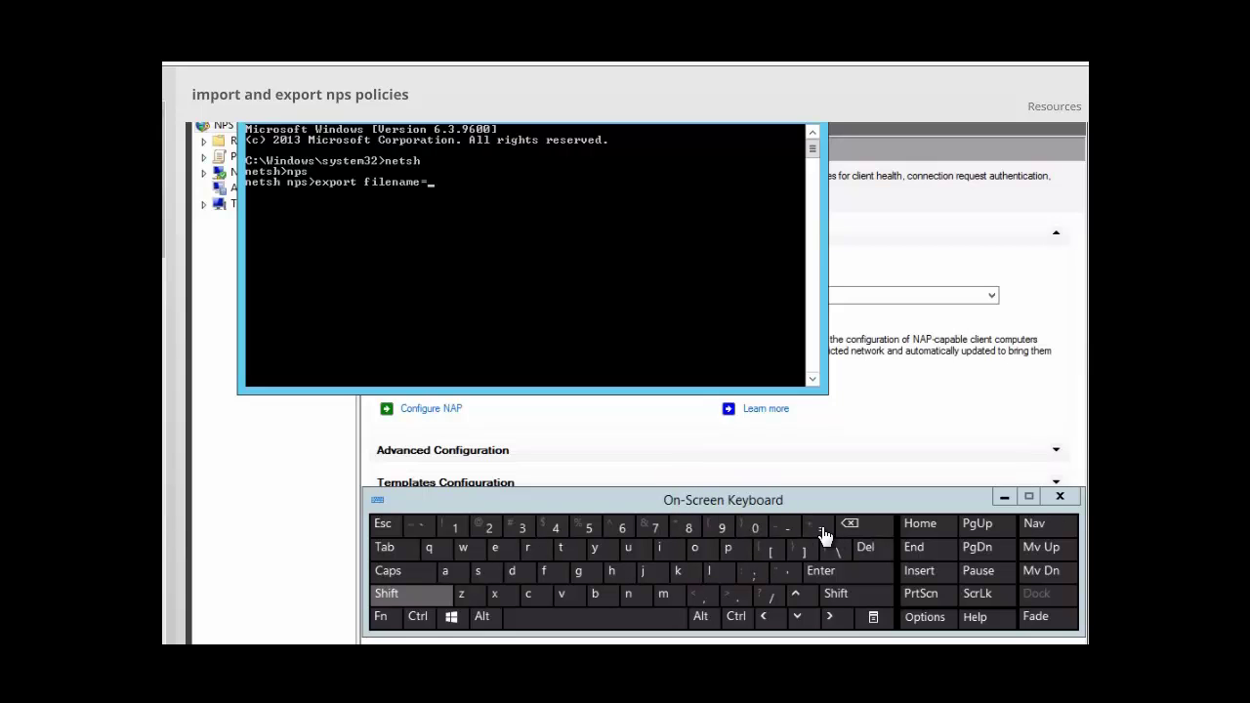
Start the file path with an opening double quote and the drive c: after the filename parameter.
click(390, 598)
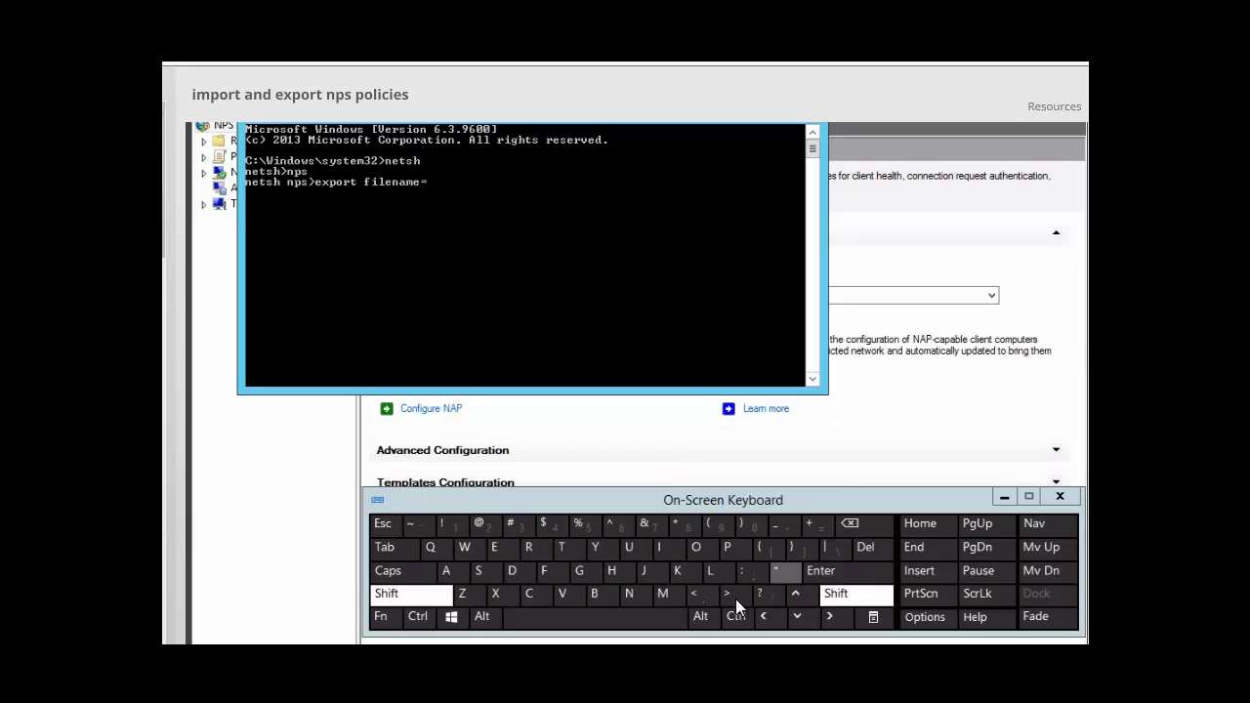
click(779, 575)
click(779, 575)
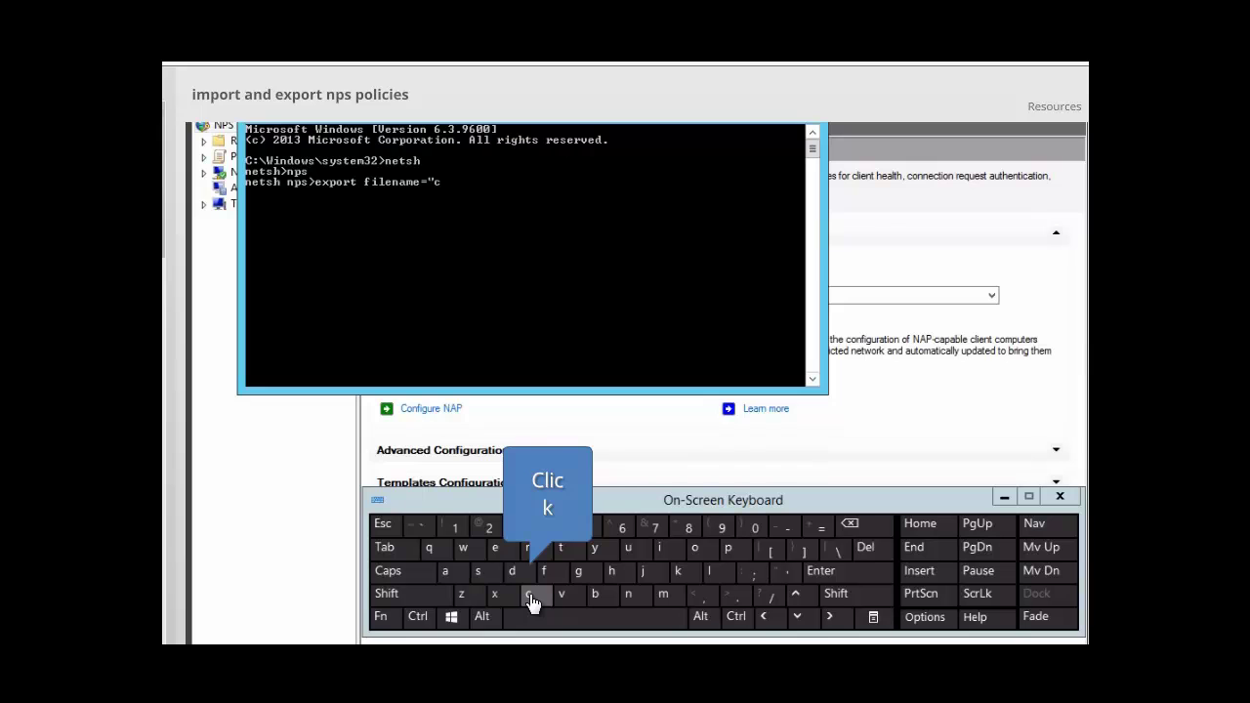
click(401, 594)
click(746, 575)
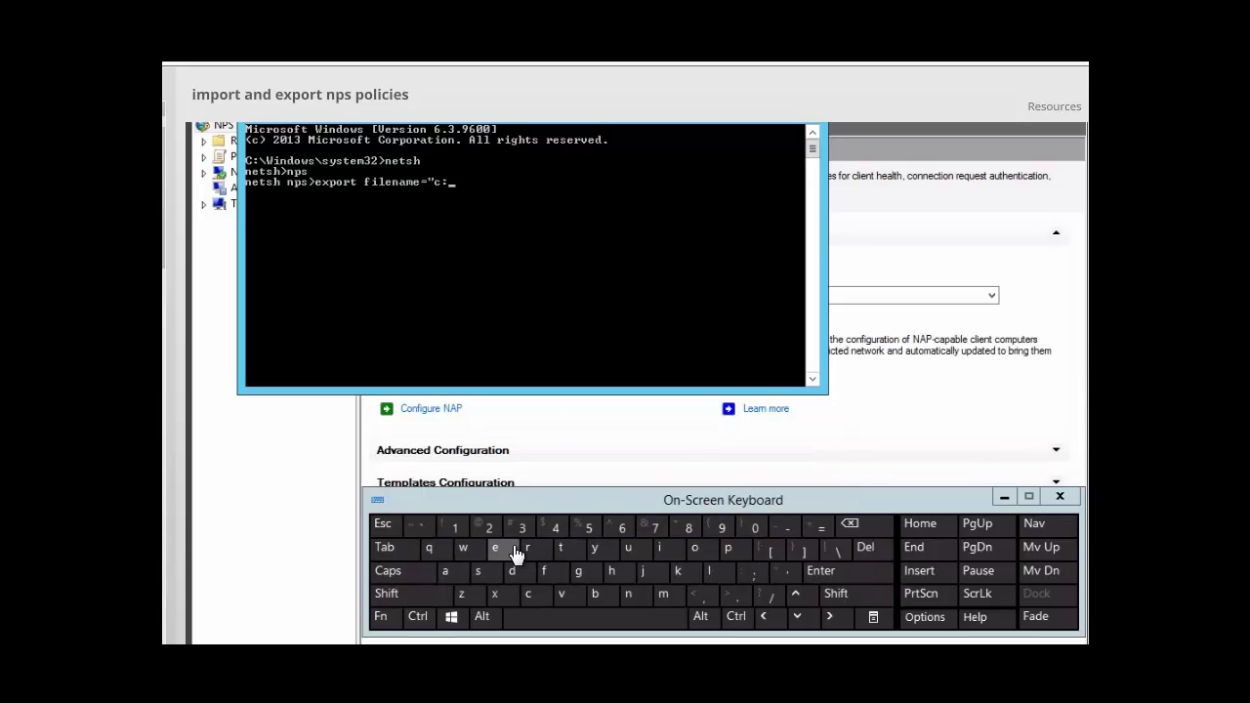
Add the folder name "exported nps" directly after the drive in the export path.
click(504, 557)
click(494, 594)
click(728, 551)
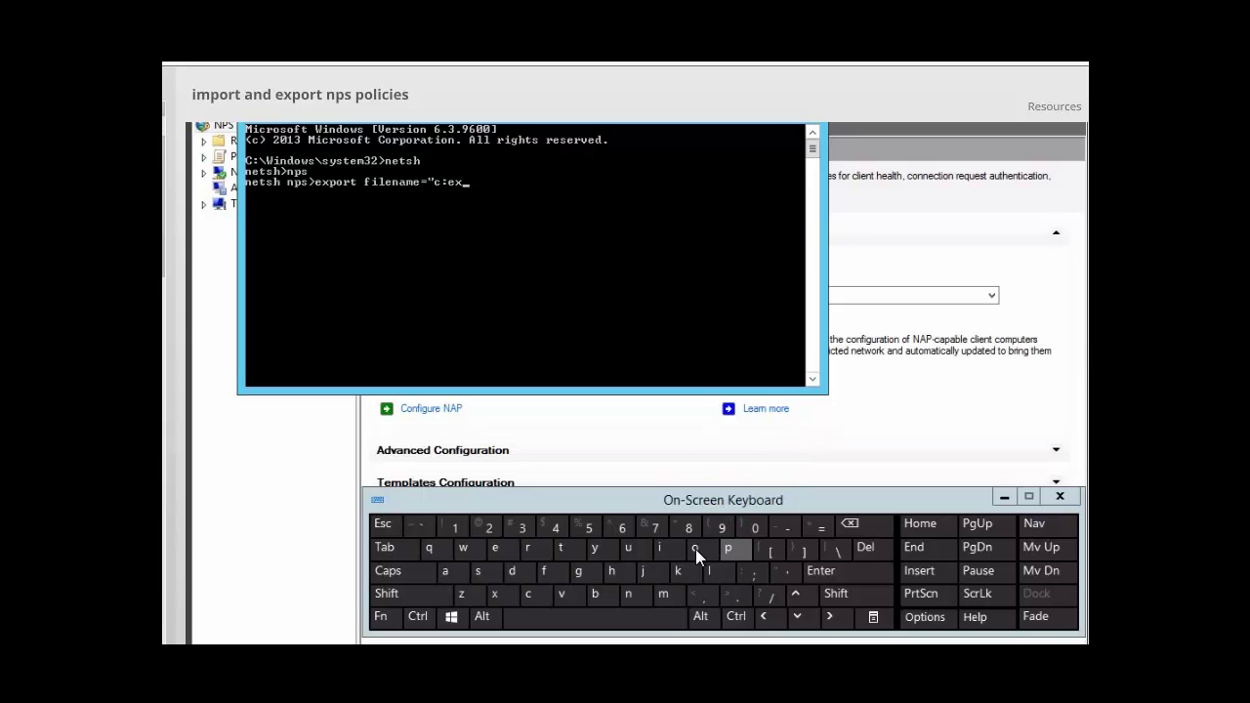
click(528, 548)
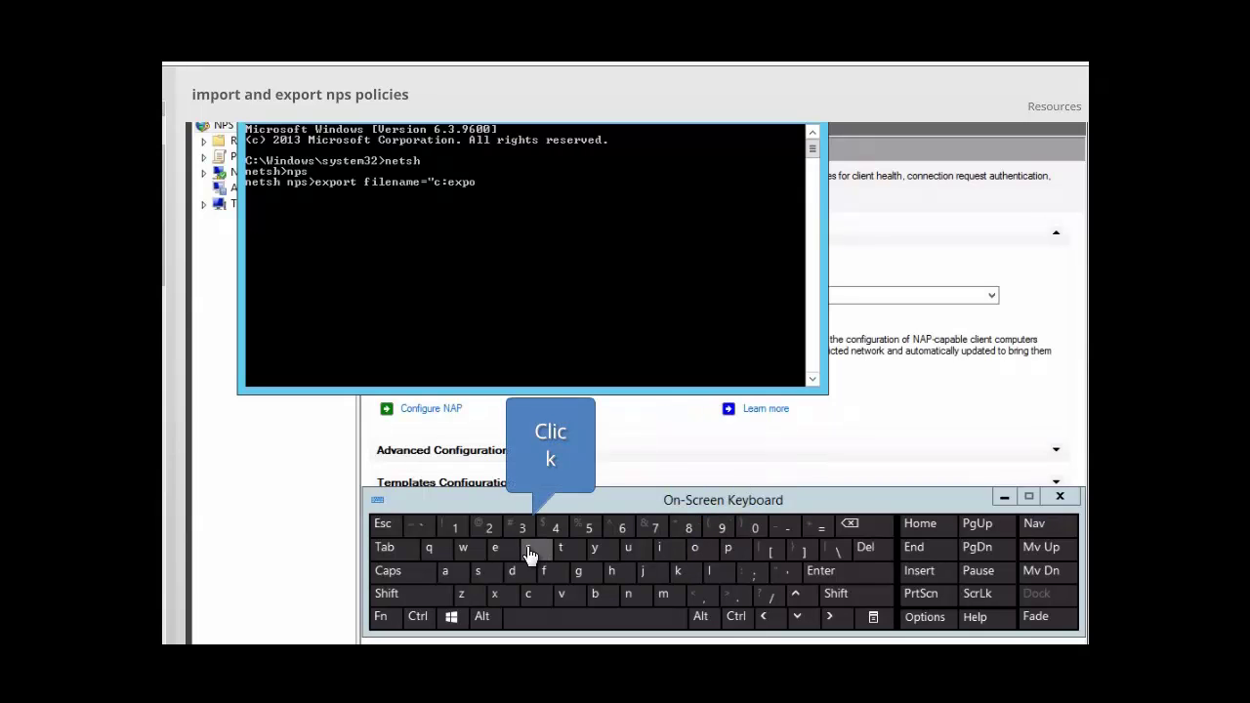
click(560, 552)
click(494, 550)
click(512, 572)
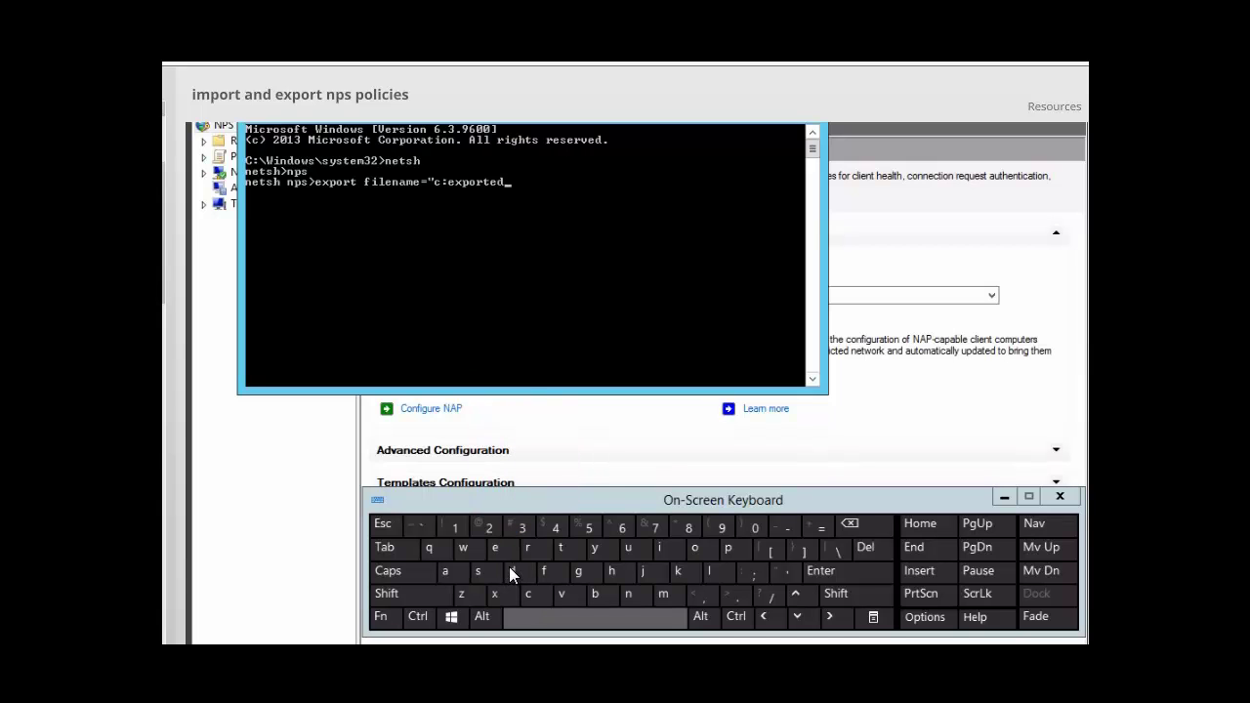
click(547, 623)
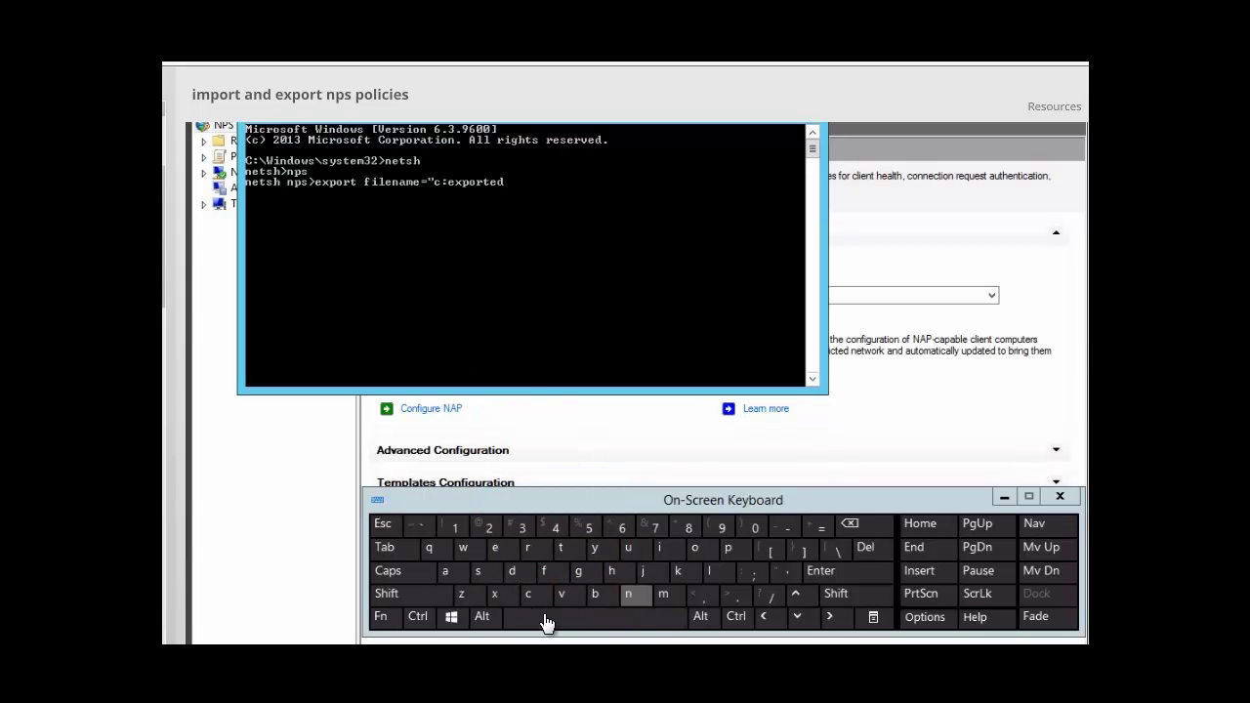
click(628, 594)
click(731, 550)
click(471, 570)
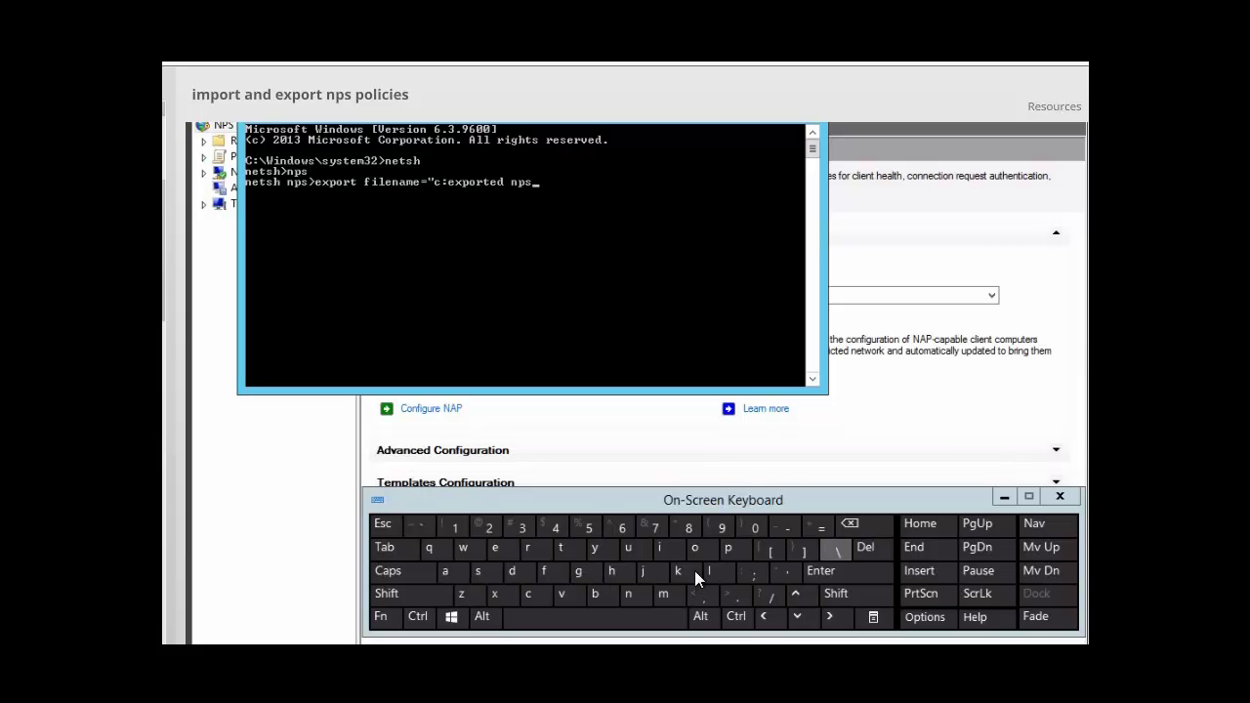
Append a backslash and the file name npsconfig to the export path.
click(838, 555)
click(629, 598)
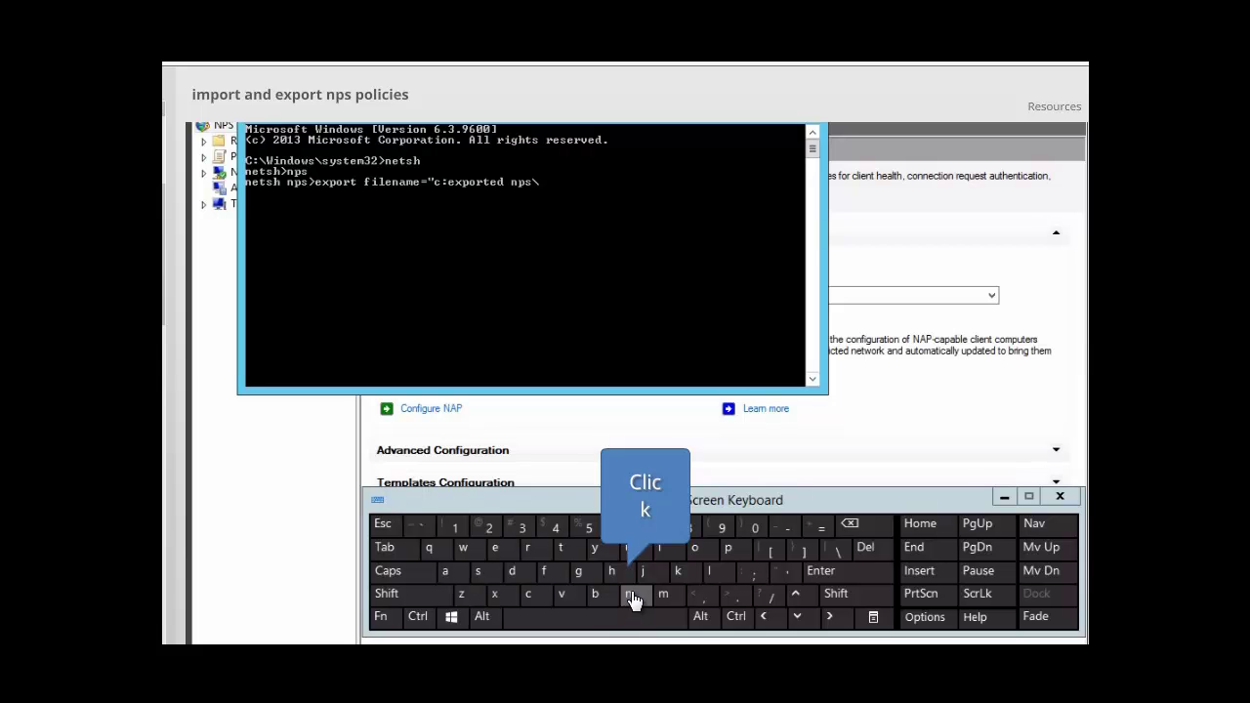
click(633, 595)
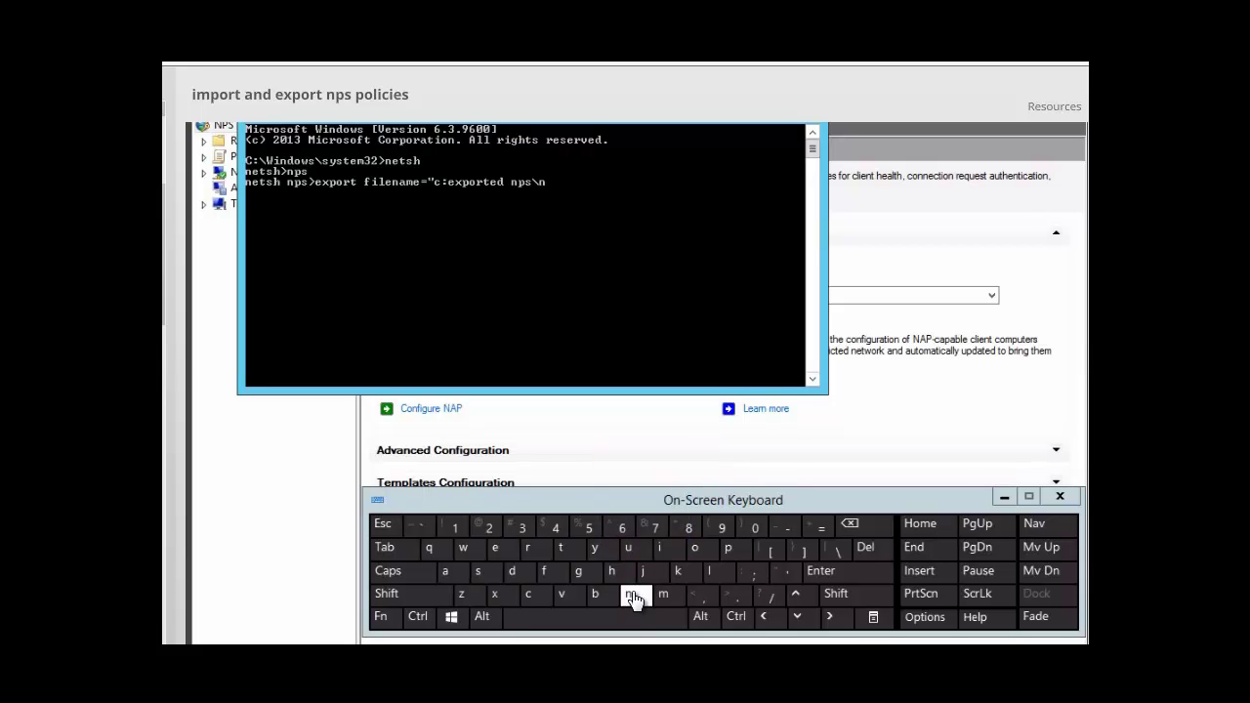
click(728, 549)
click(488, 579)
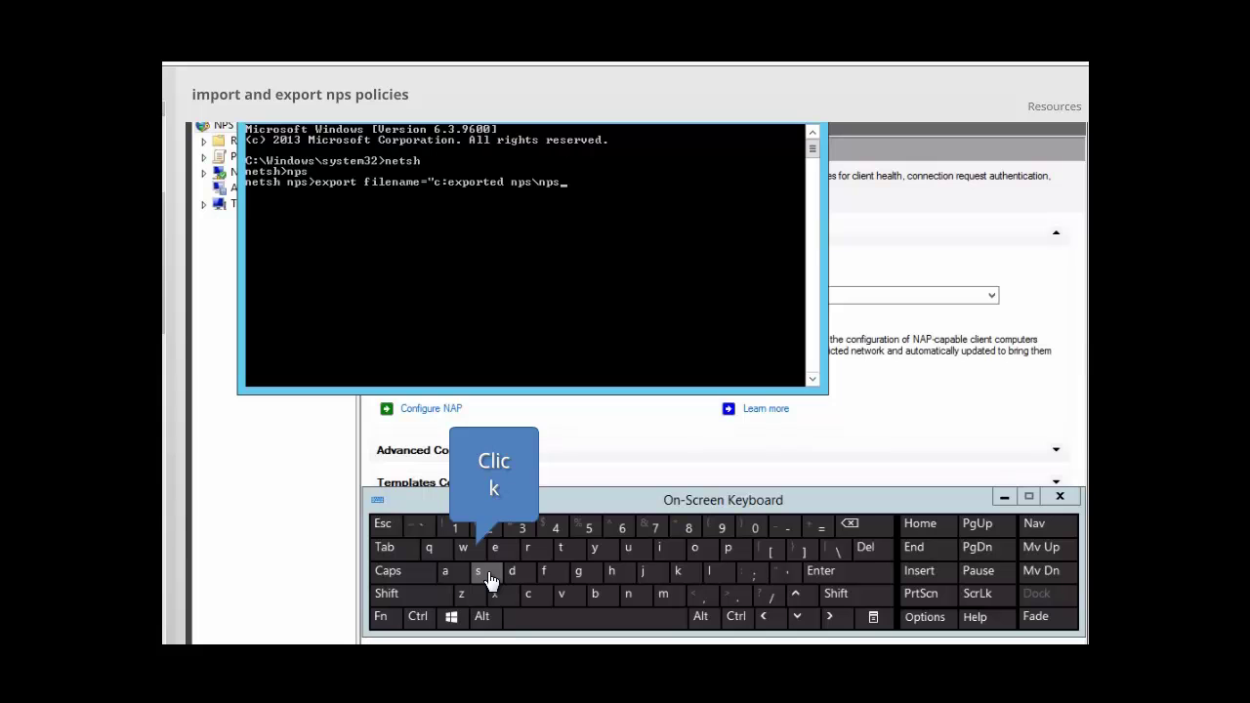
click(534, 596)
click(695, 549)
click(628, 594)
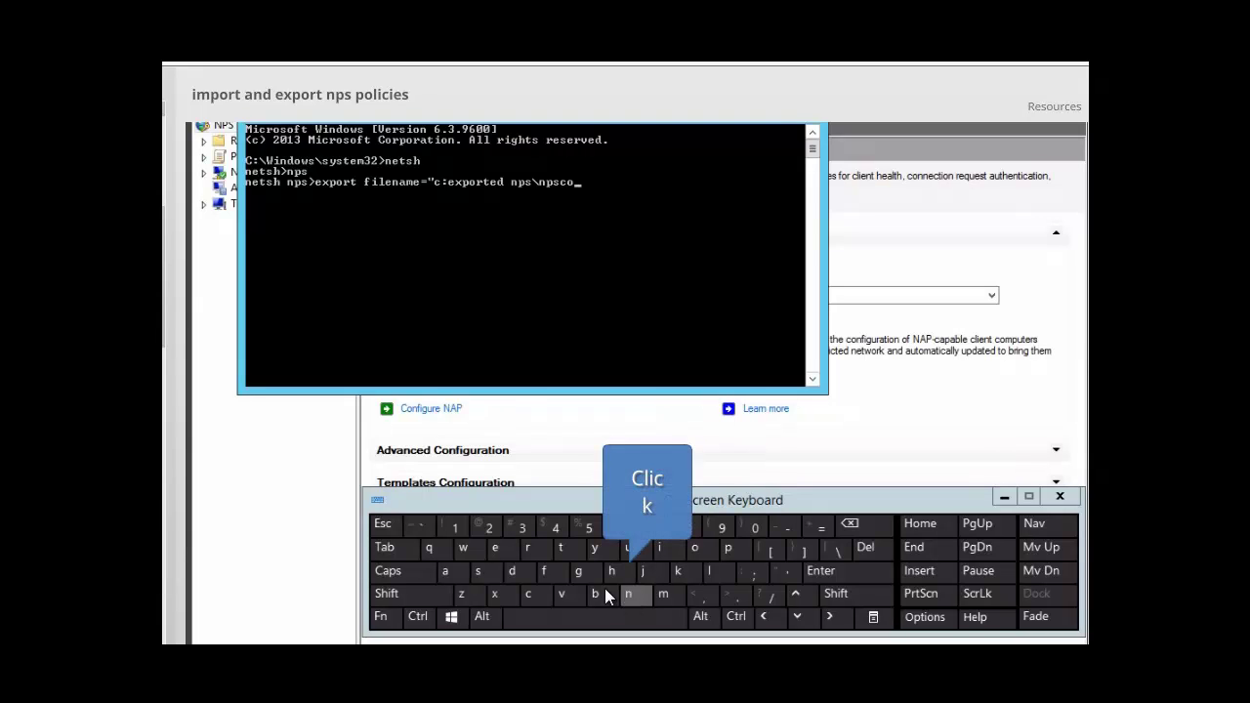
click(547, 578)
click(662, 553)
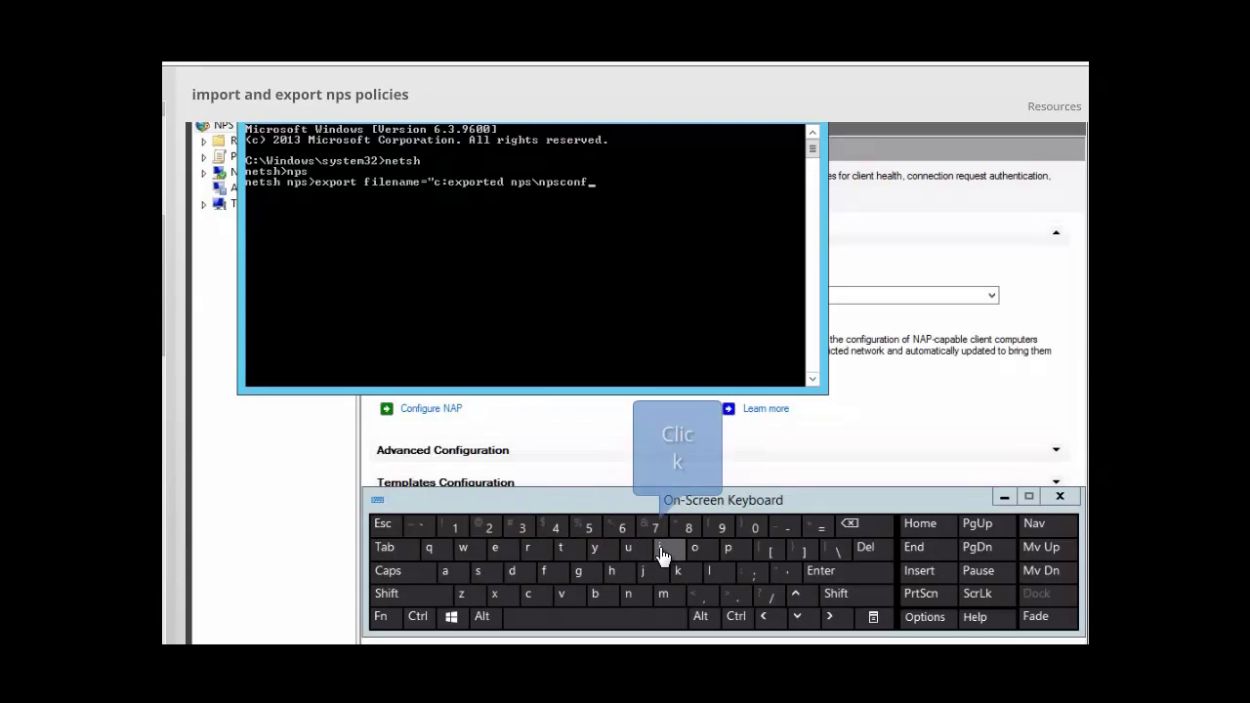
click(580, 573)
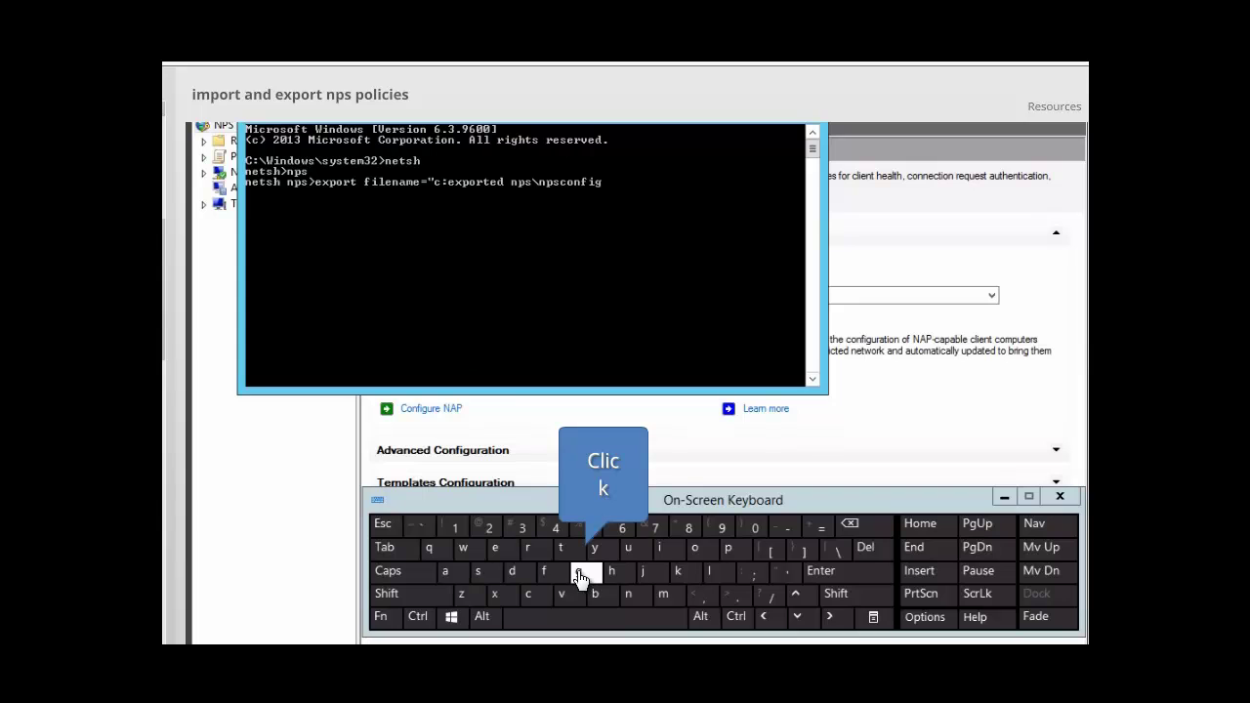
Add the extension .xml to the npsconfig file name and end the path with a closing double quote.
click(738, 598)
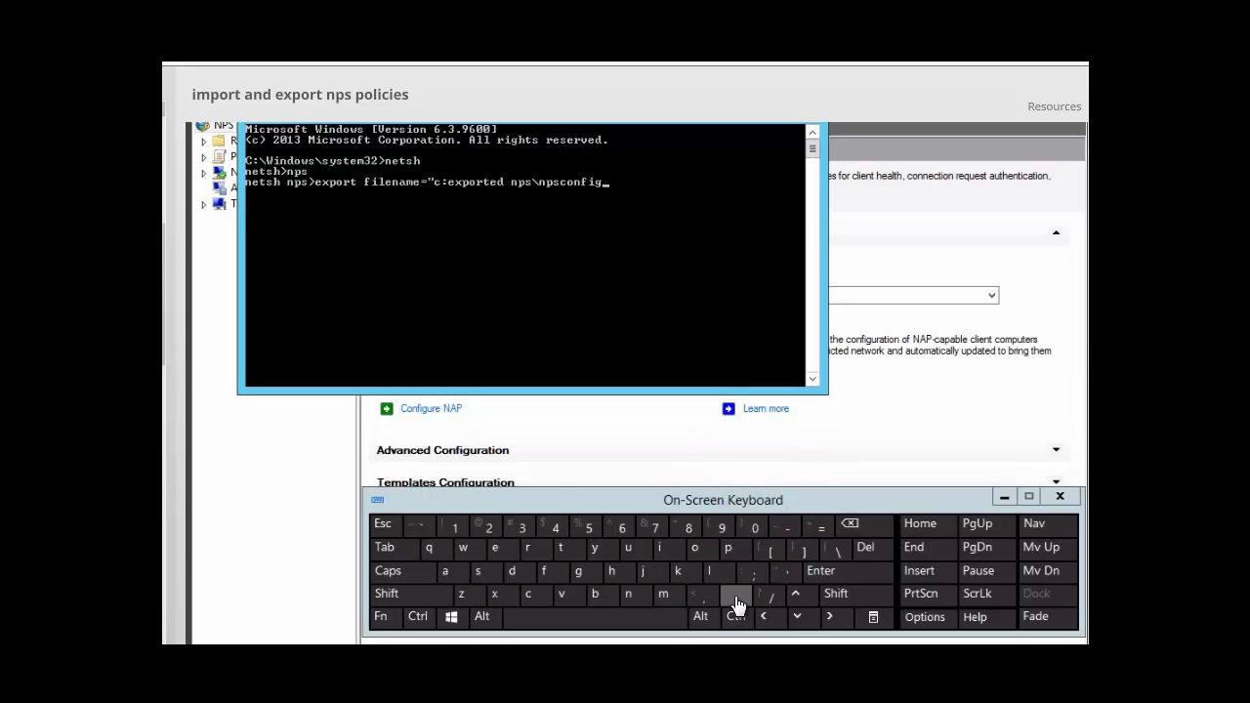
click(738, 601)
click(496, 596)
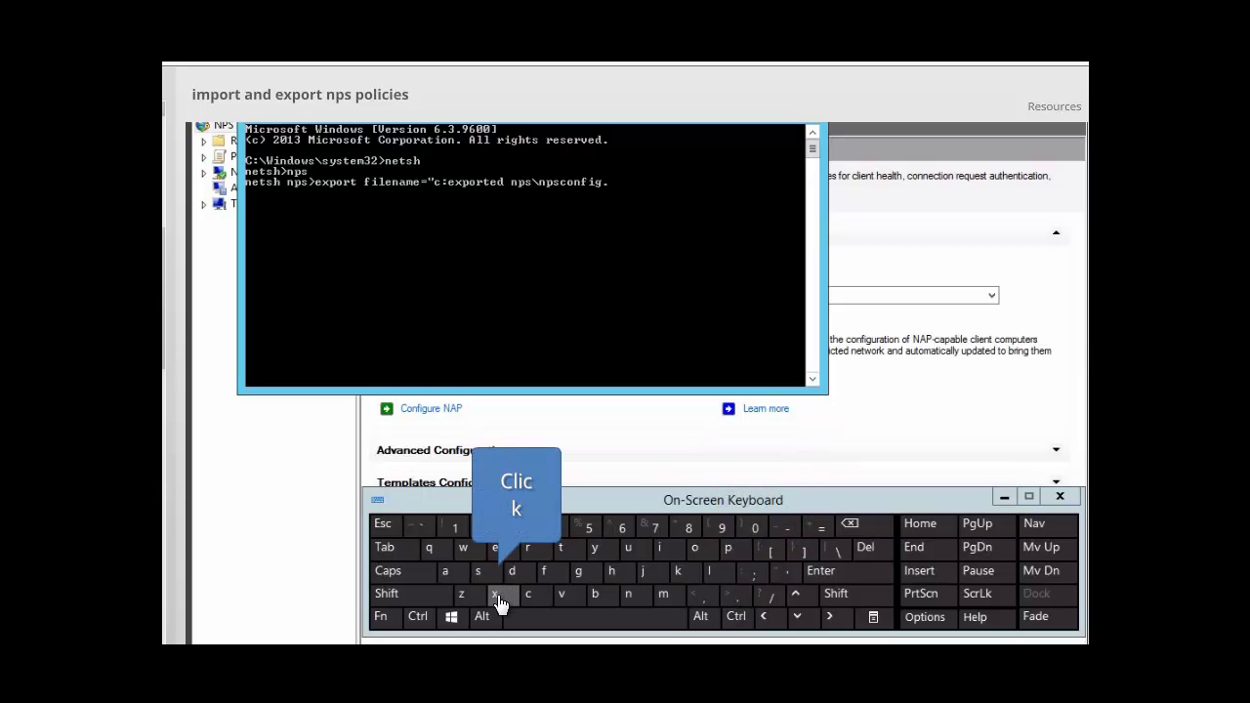
click(496, 598)
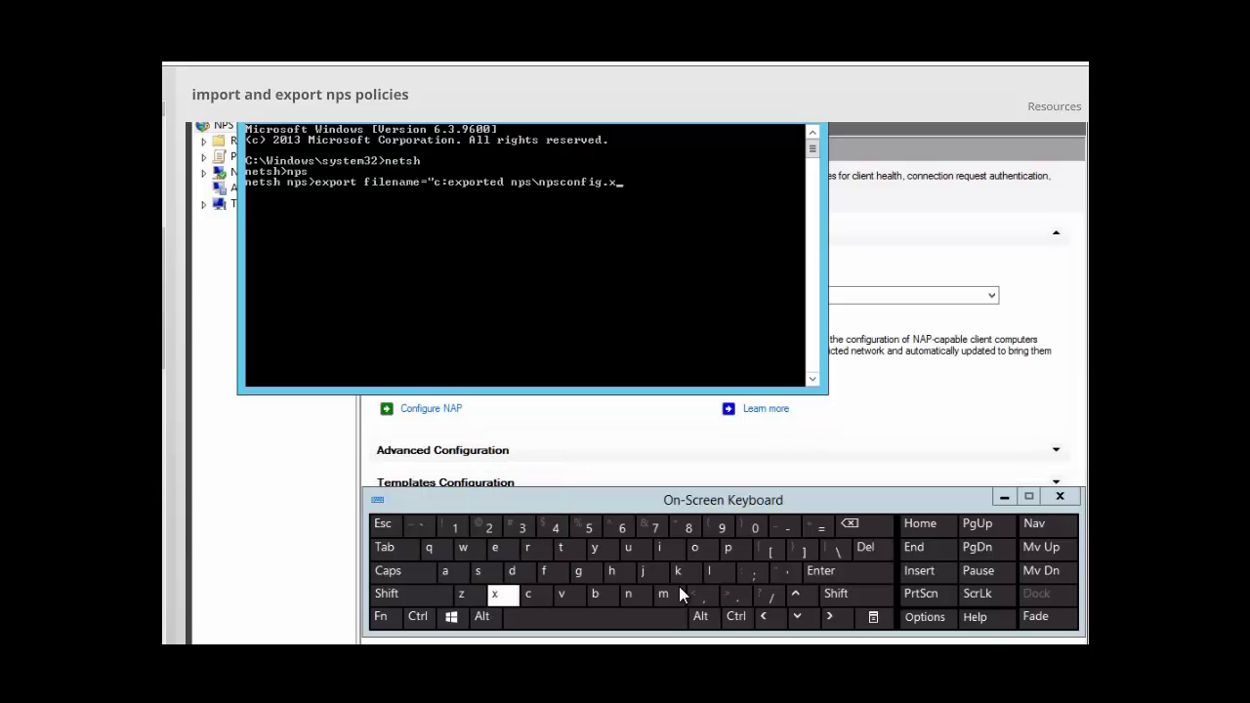
click(670, 593)
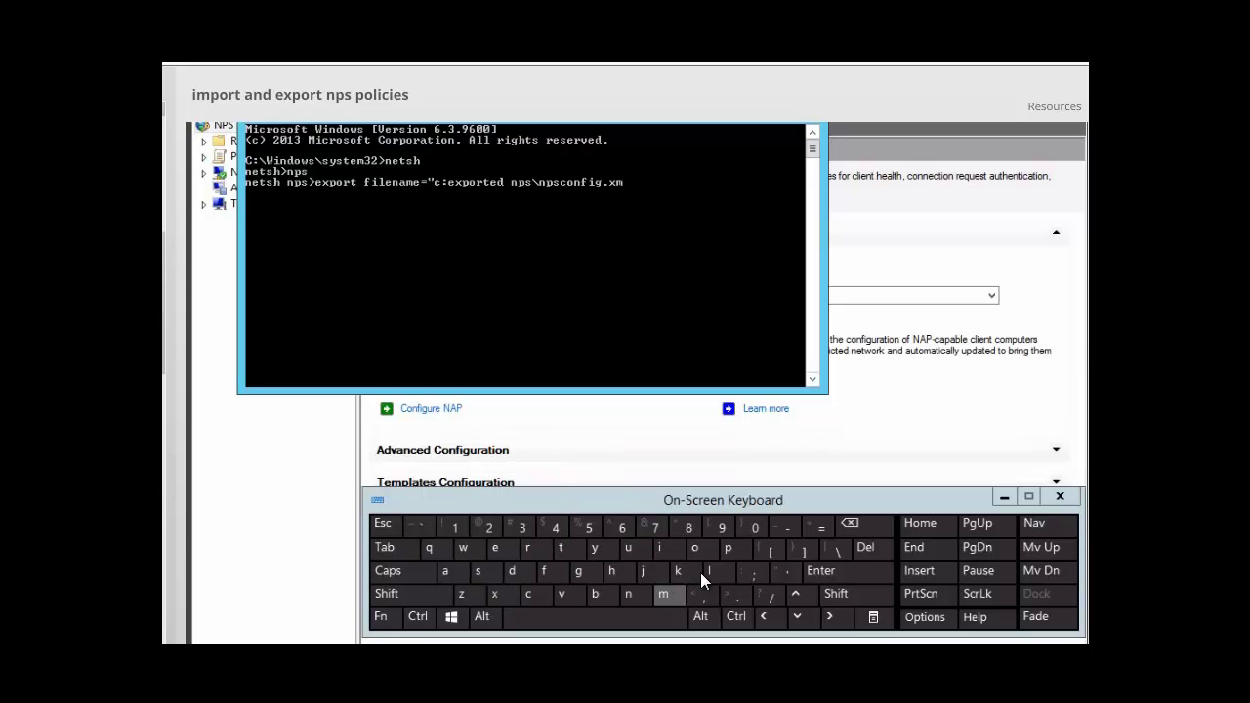
click(710, 576)
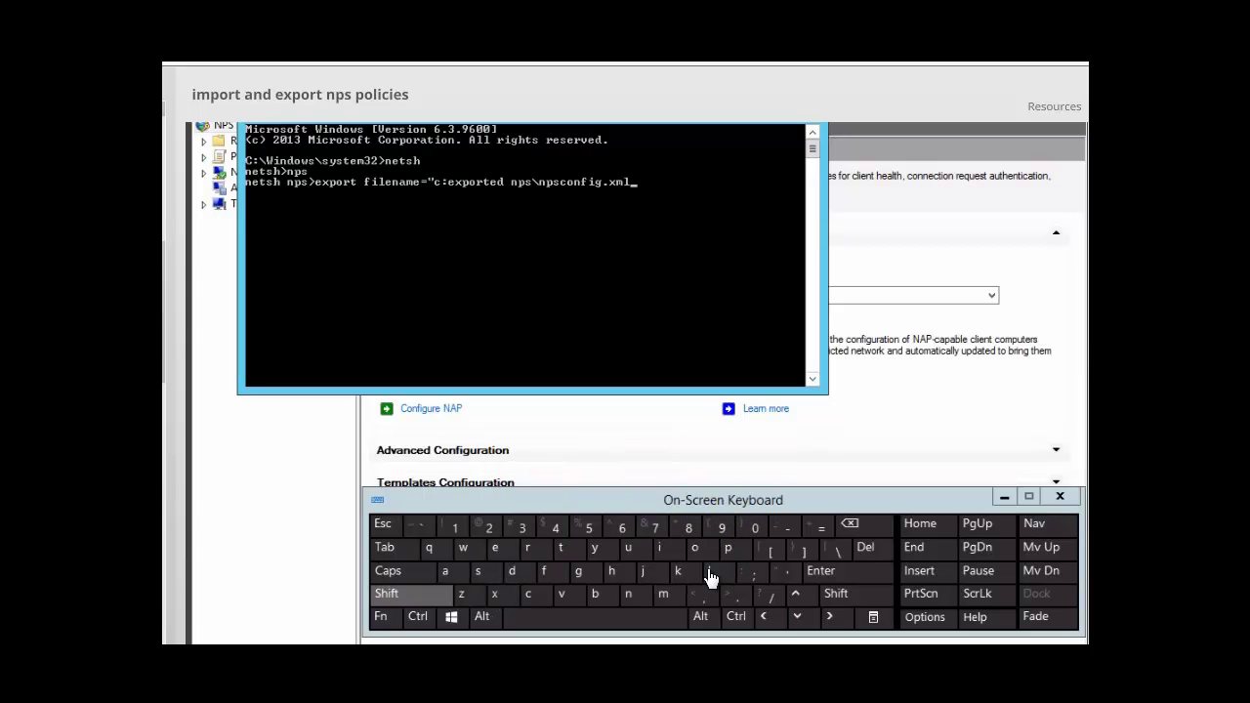
click(405, 594)
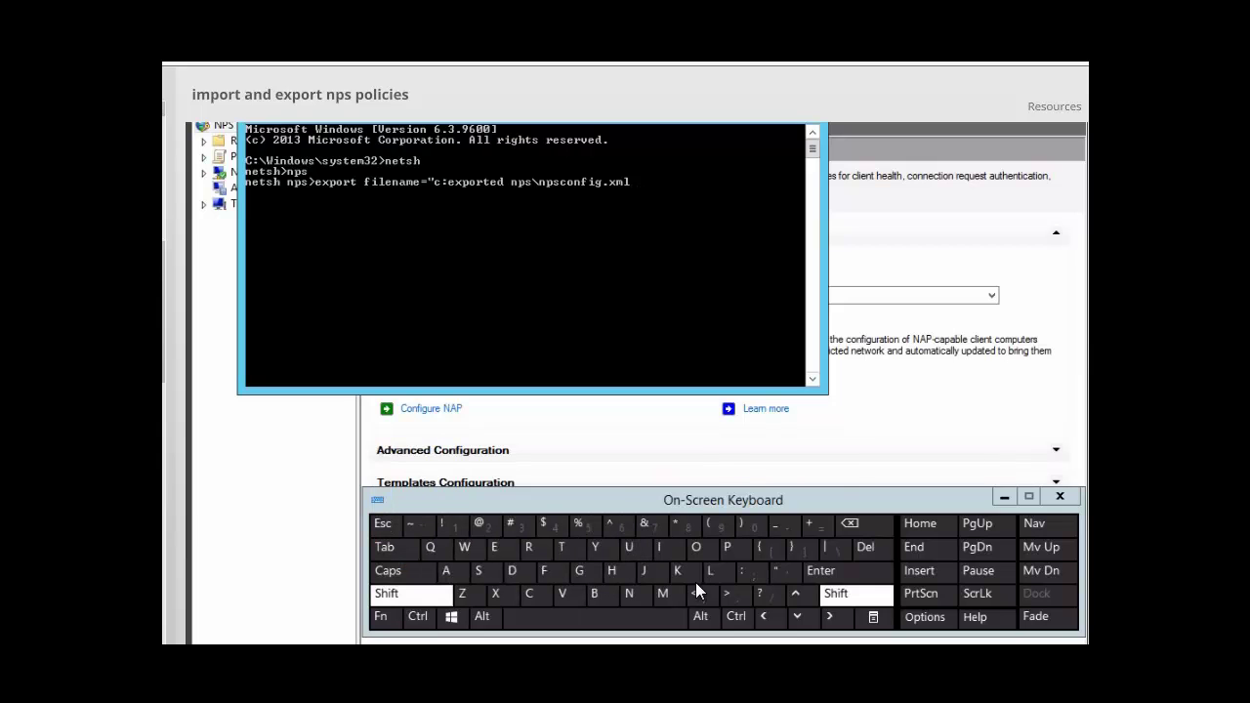
click(772, 575)
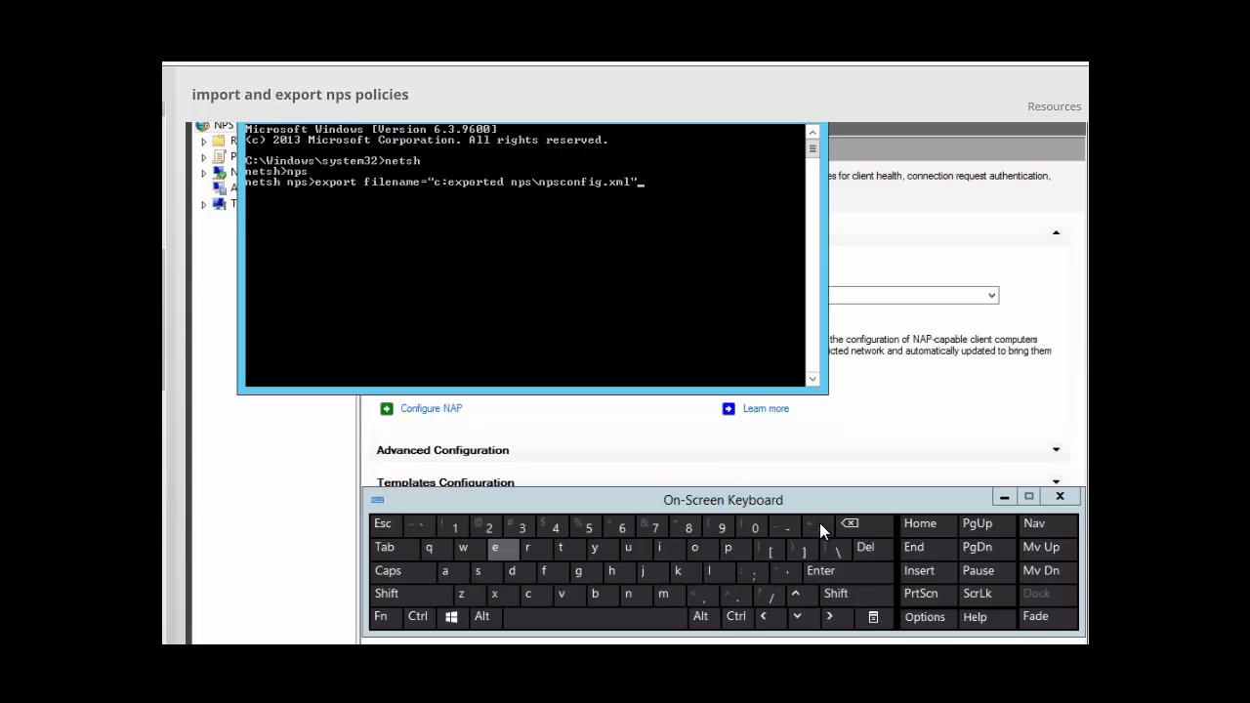
Append the parameter name exportPSK directly after the quoted file path in the export command.
click(502, 554)
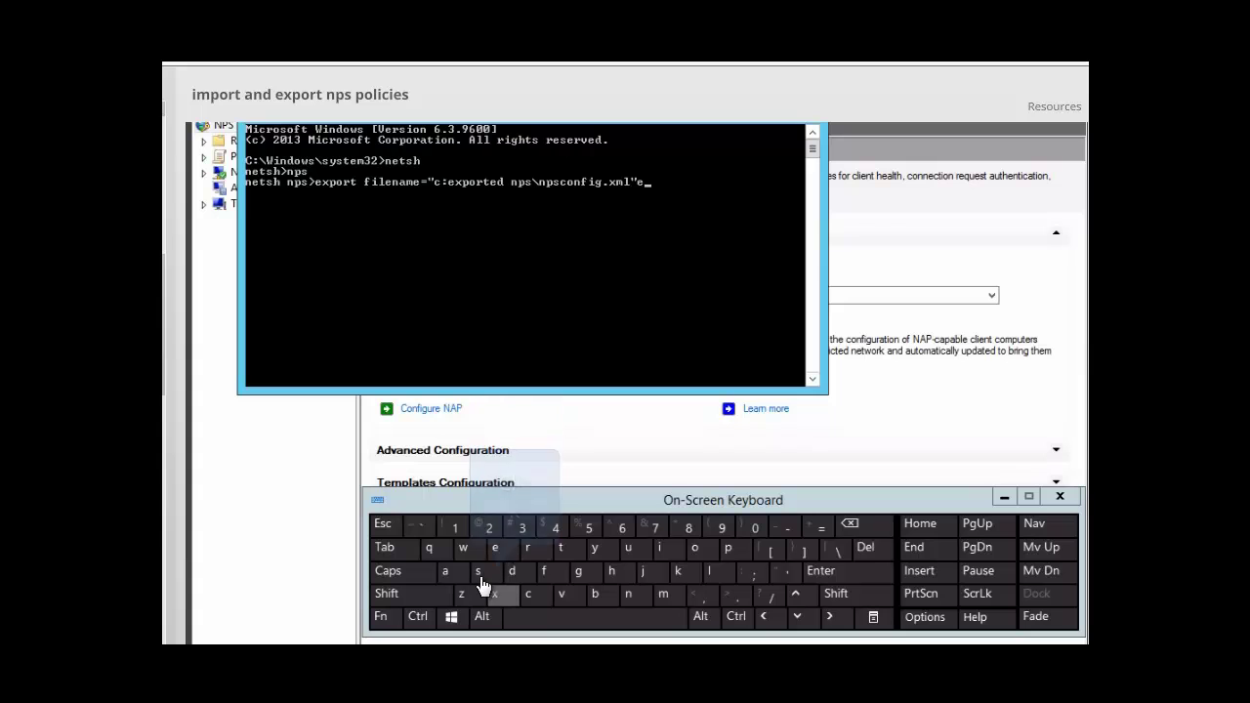
click(497, 598)
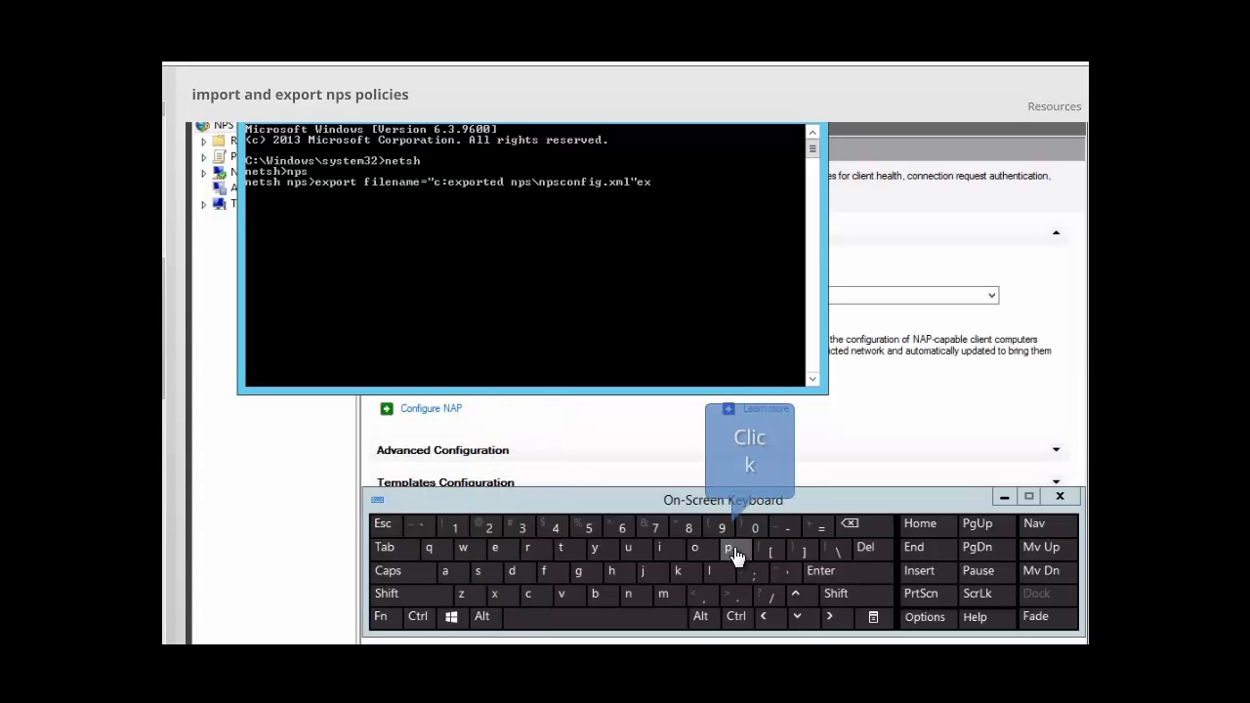
click(723, 550)
click(692, 552)
click(530, 550)
click(560, 553)
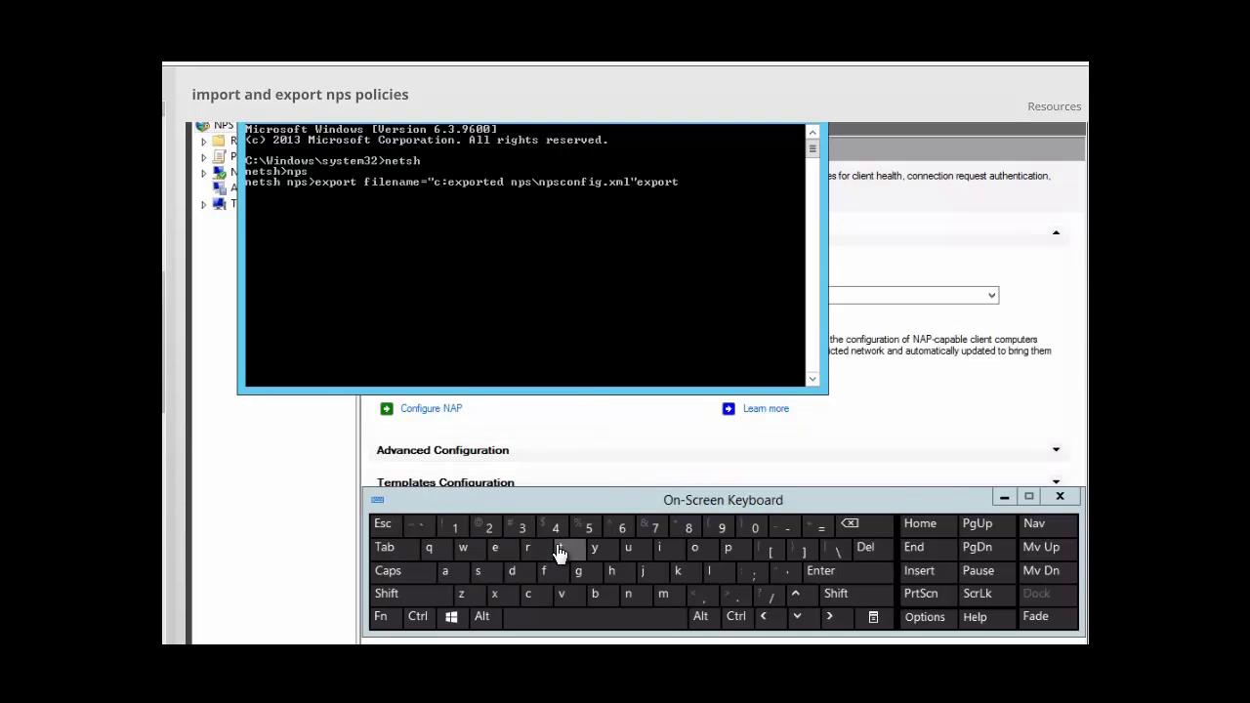
click(411, 573)
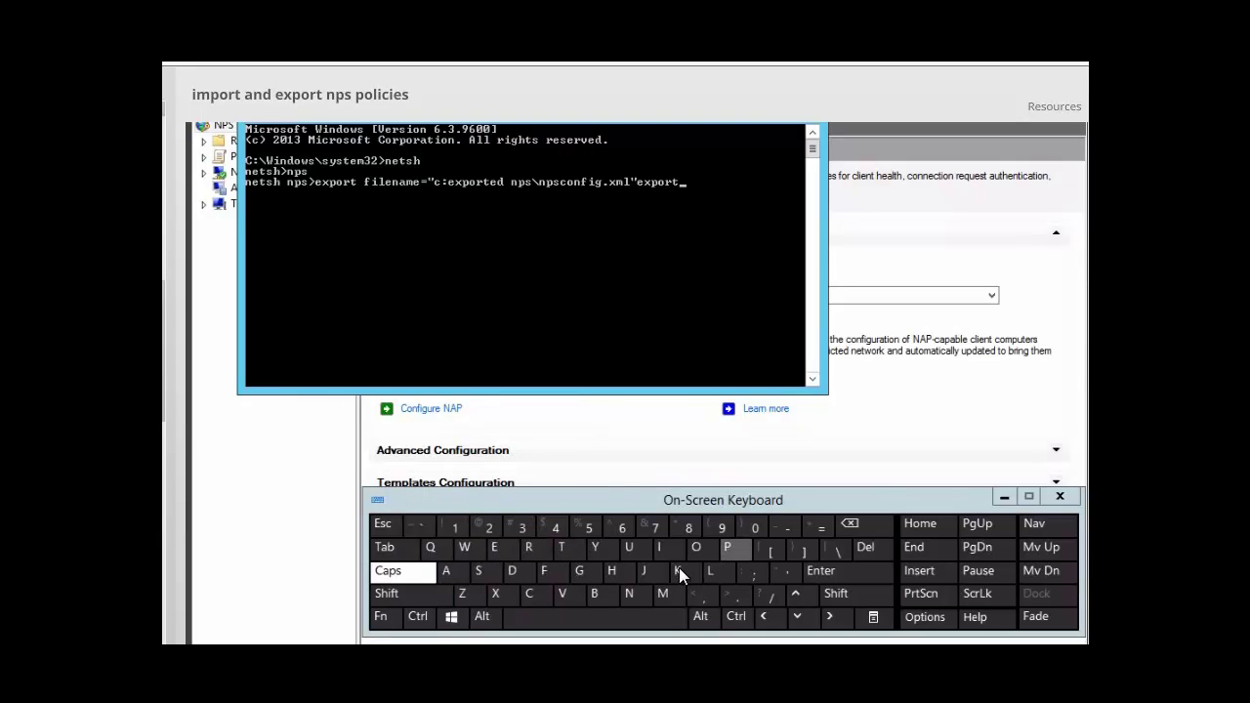
click(728, 549)
click(479, 570)
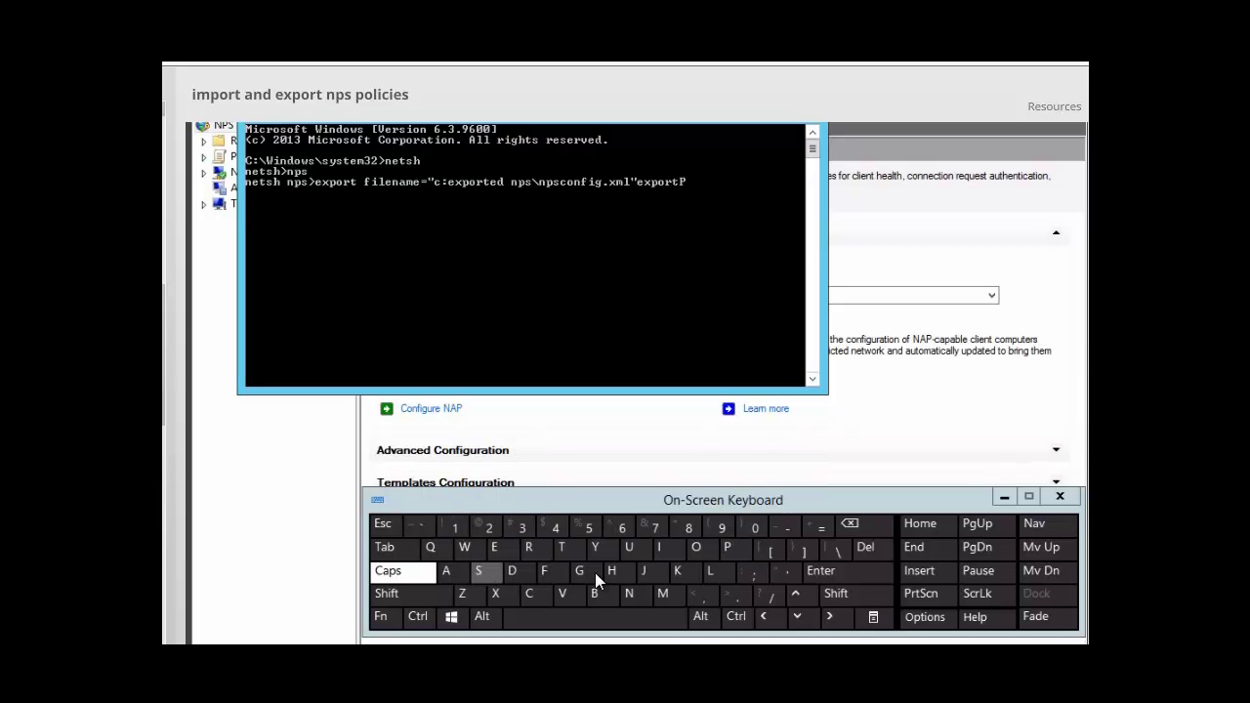
click(679, 572)
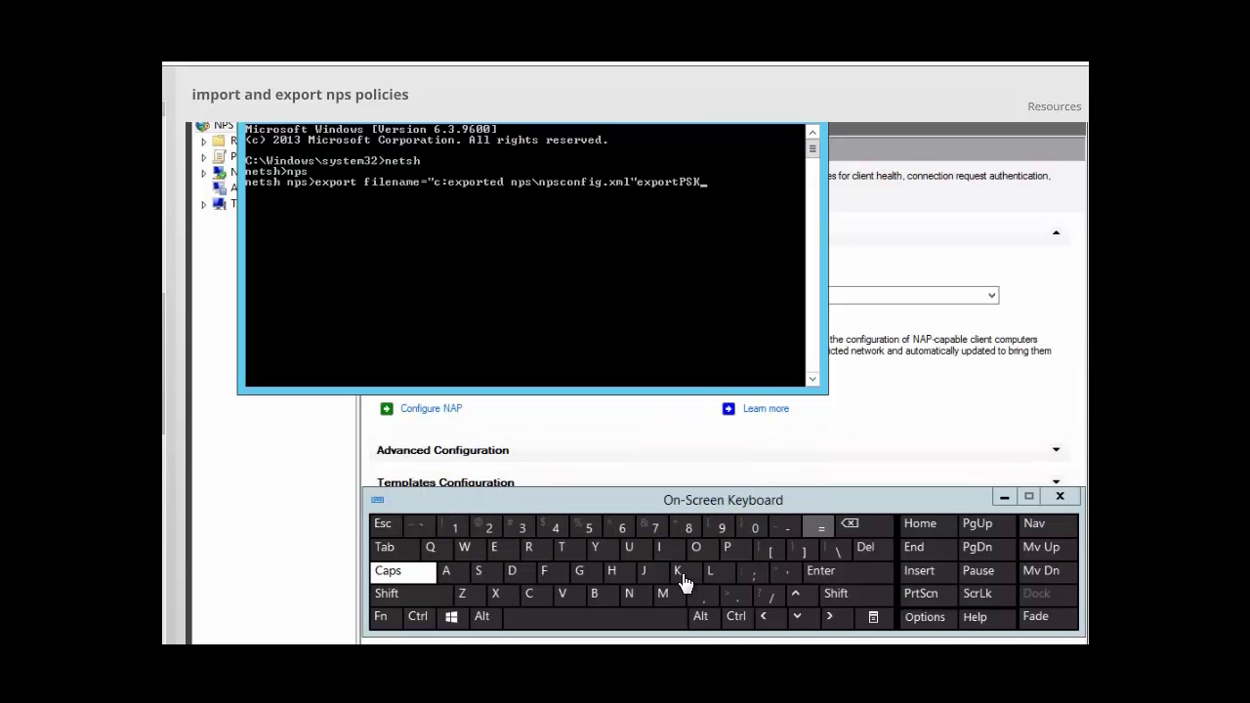
Set the exportPSK parameter to YES with an equals sign and run the export command.
click(820, 528)
click(600, 551)
click(496, 549)
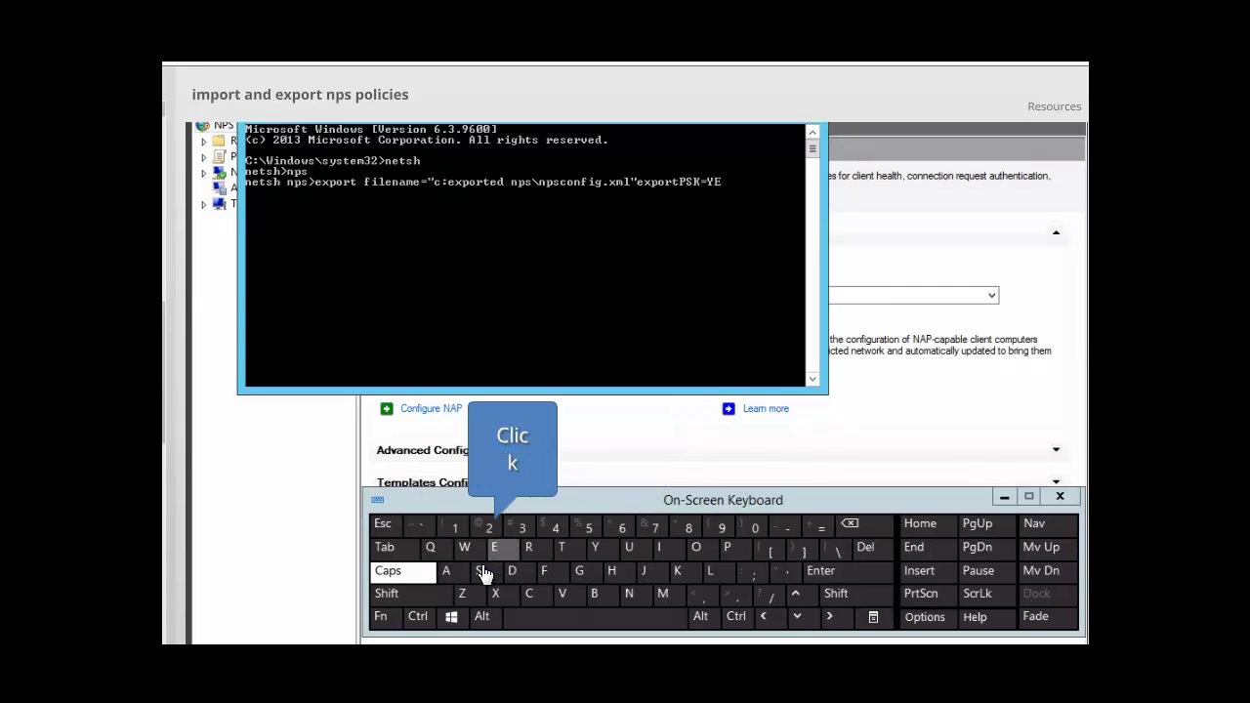
click(486, 572)
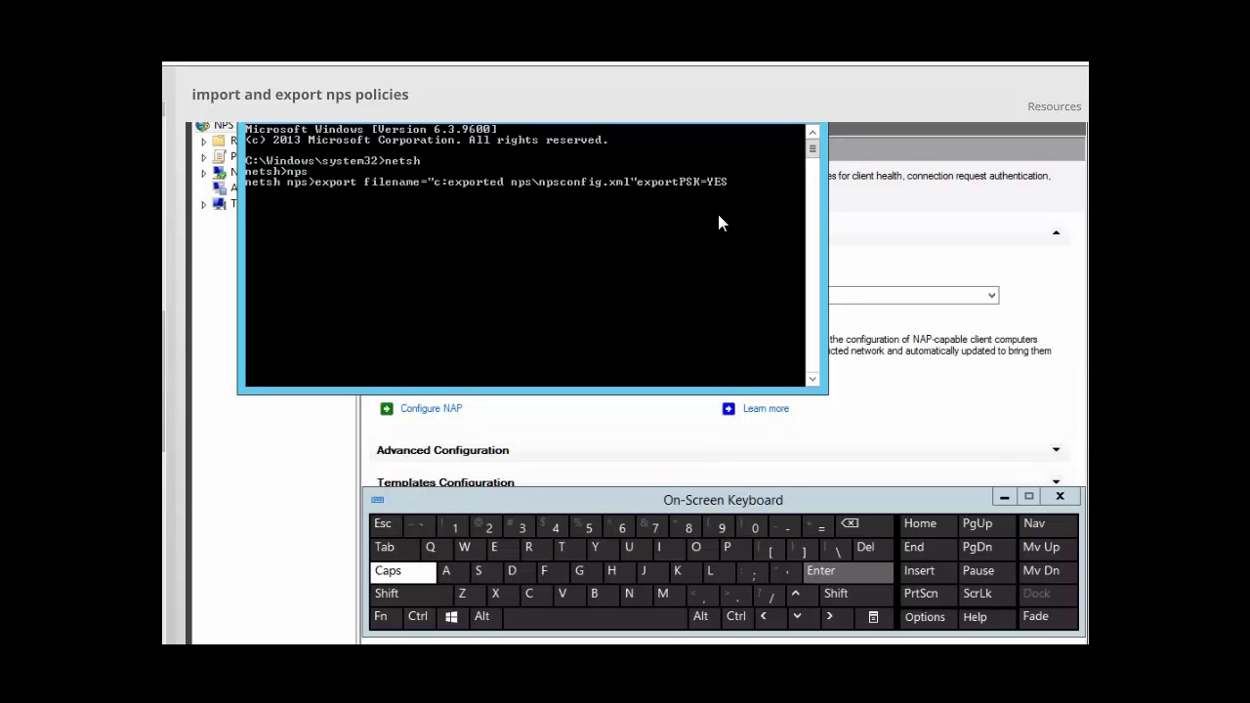
click(821, 575)
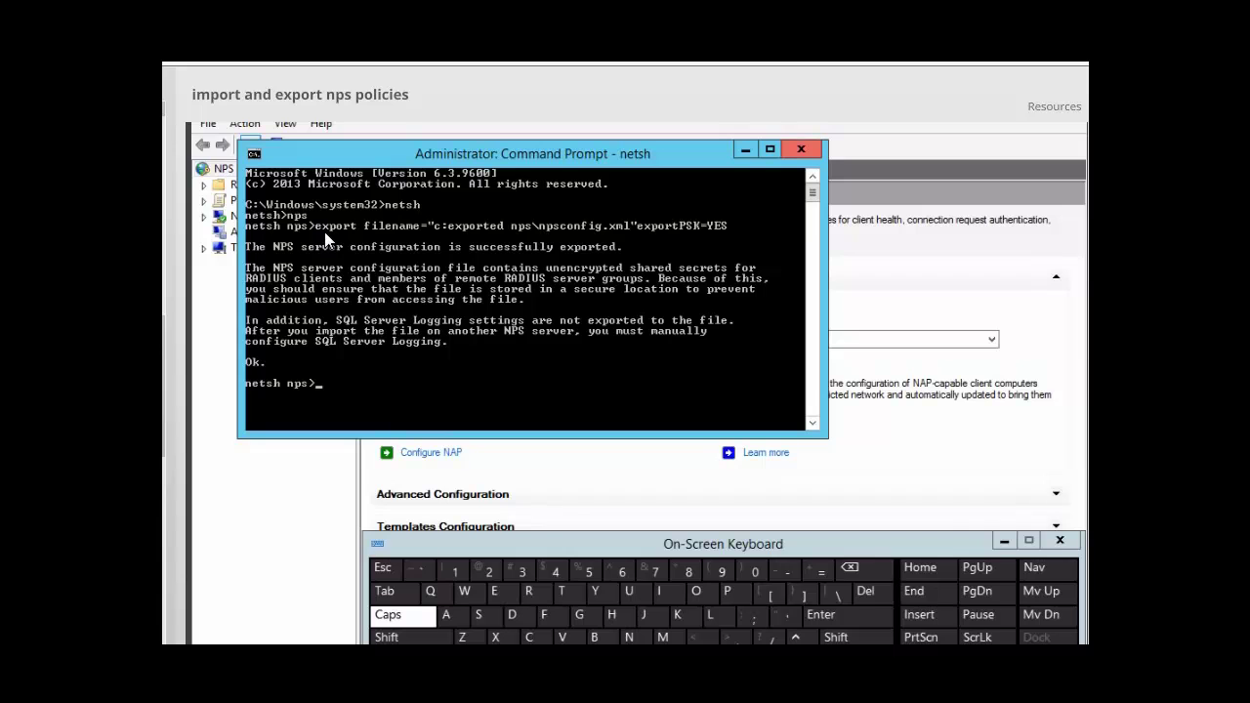
Close the netsh Command Prompt window and launch Windows PowerShell as administrator.
scroll(948, 487, down, 1)
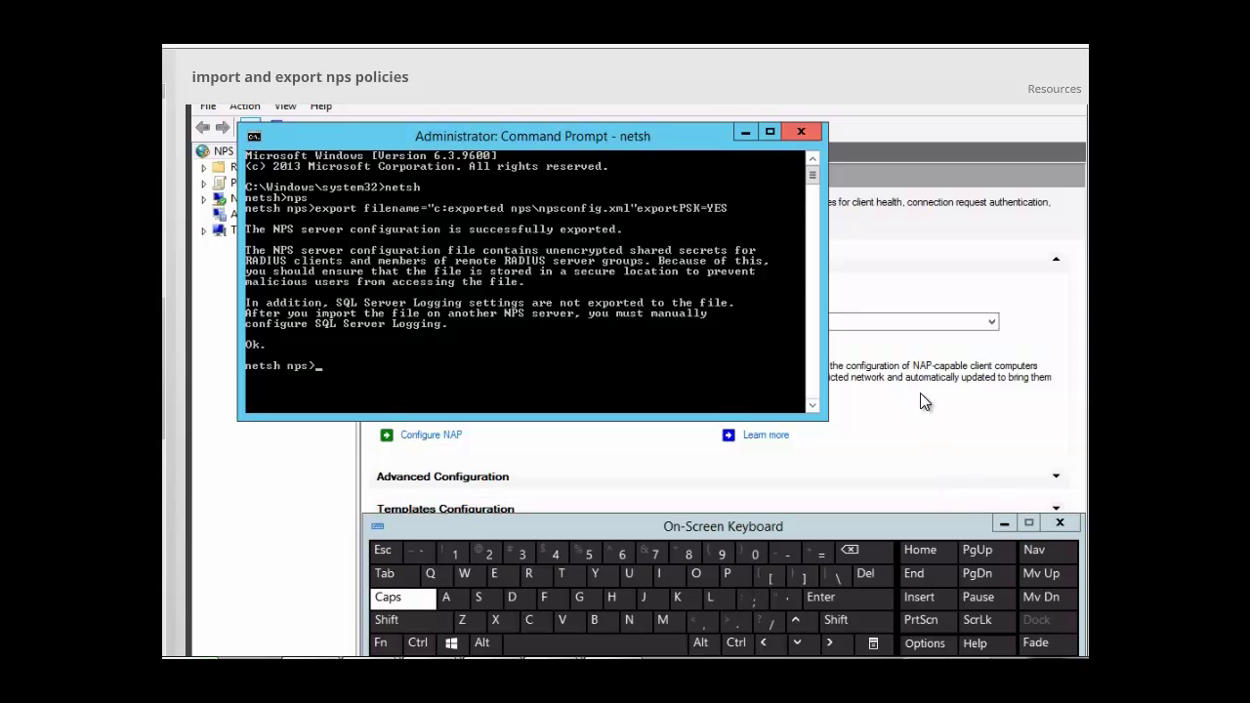
click(799, 134)
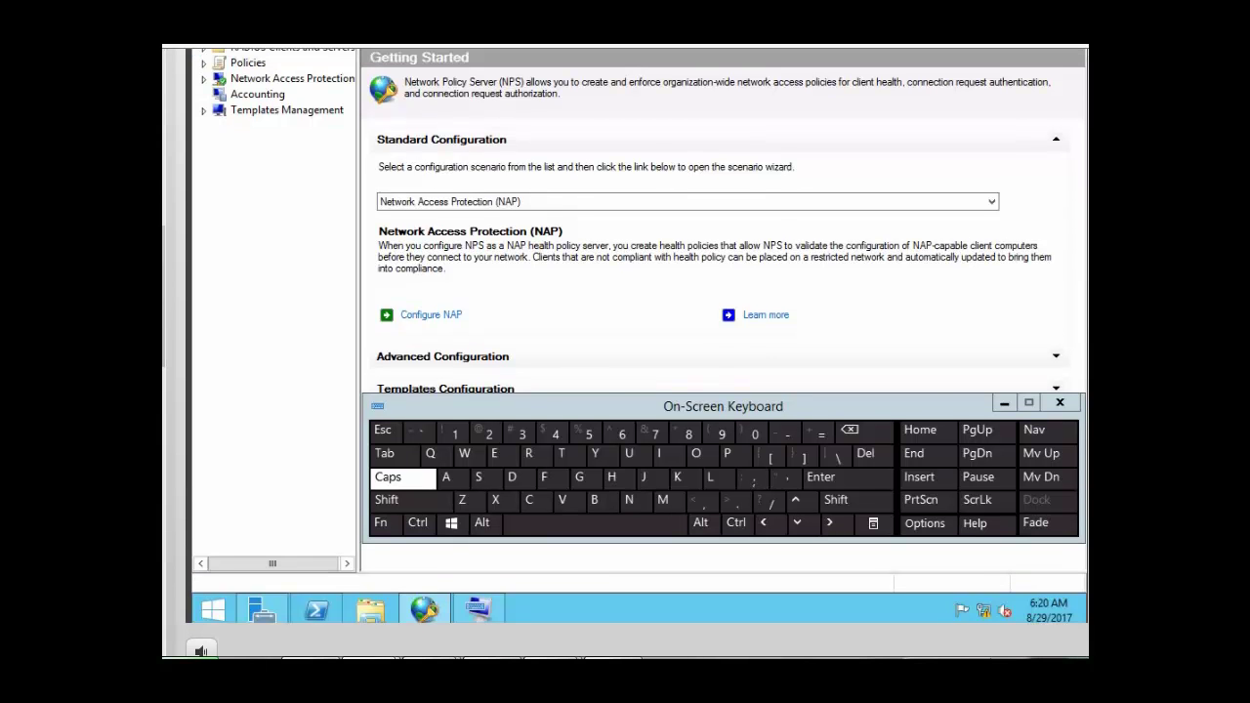
right_click(321, 613)
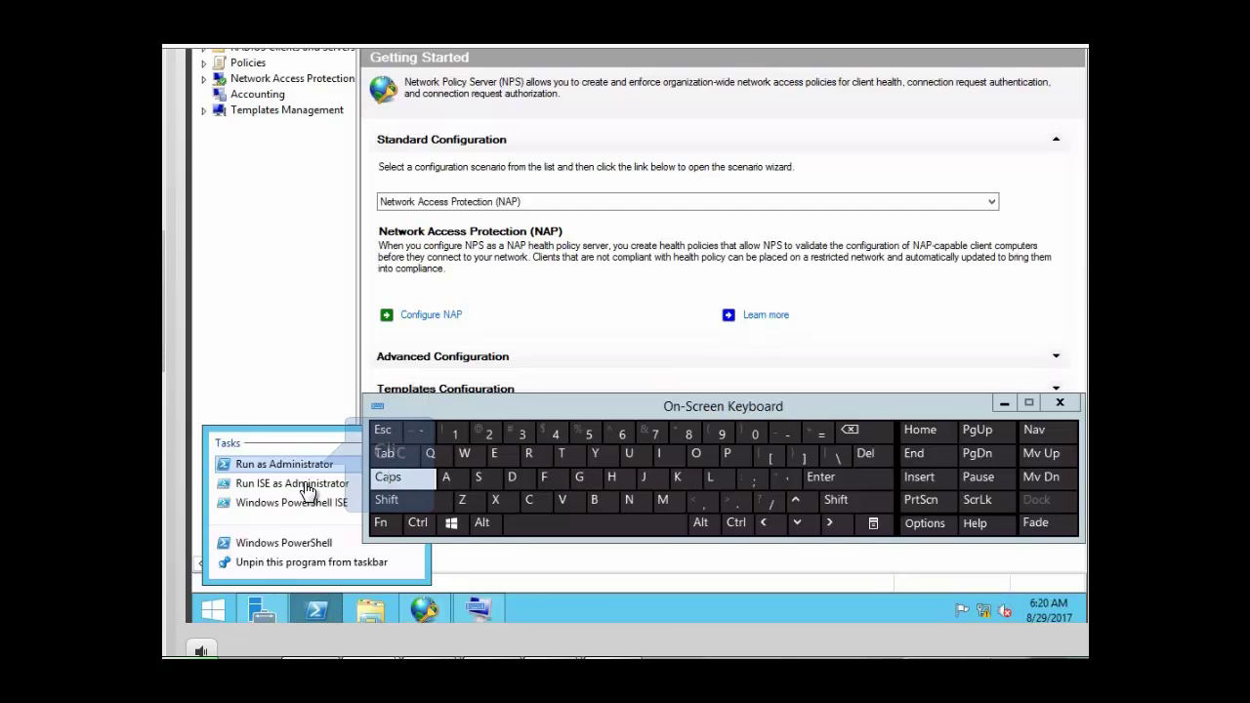
click(284, 465)
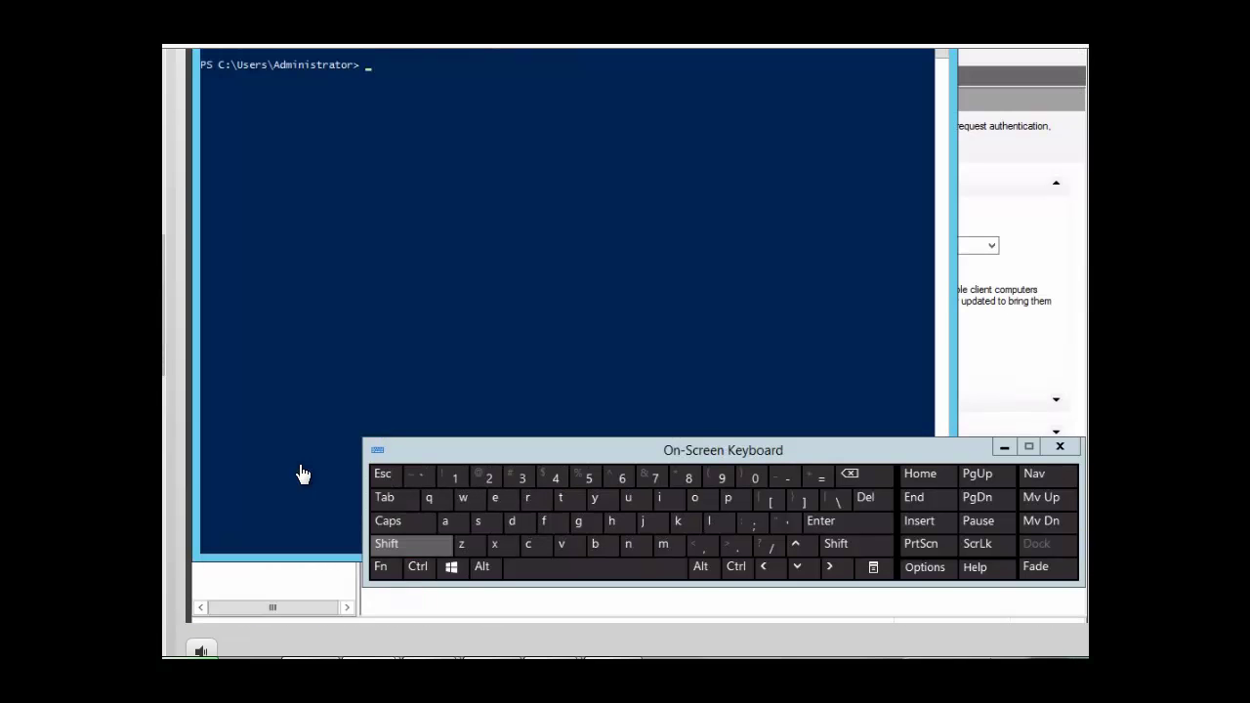
Begin the cmdlet name at the PowerShell prompt with Export-Nps.
click(400, 553)
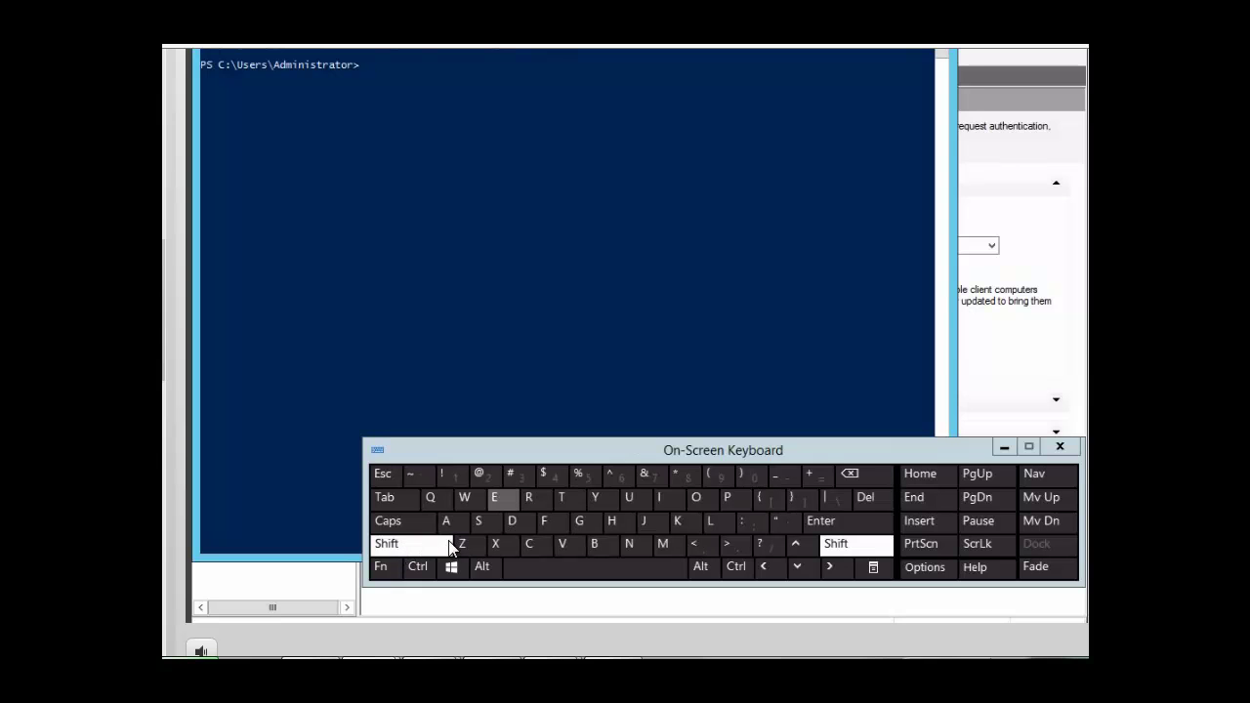
click(497, 500)
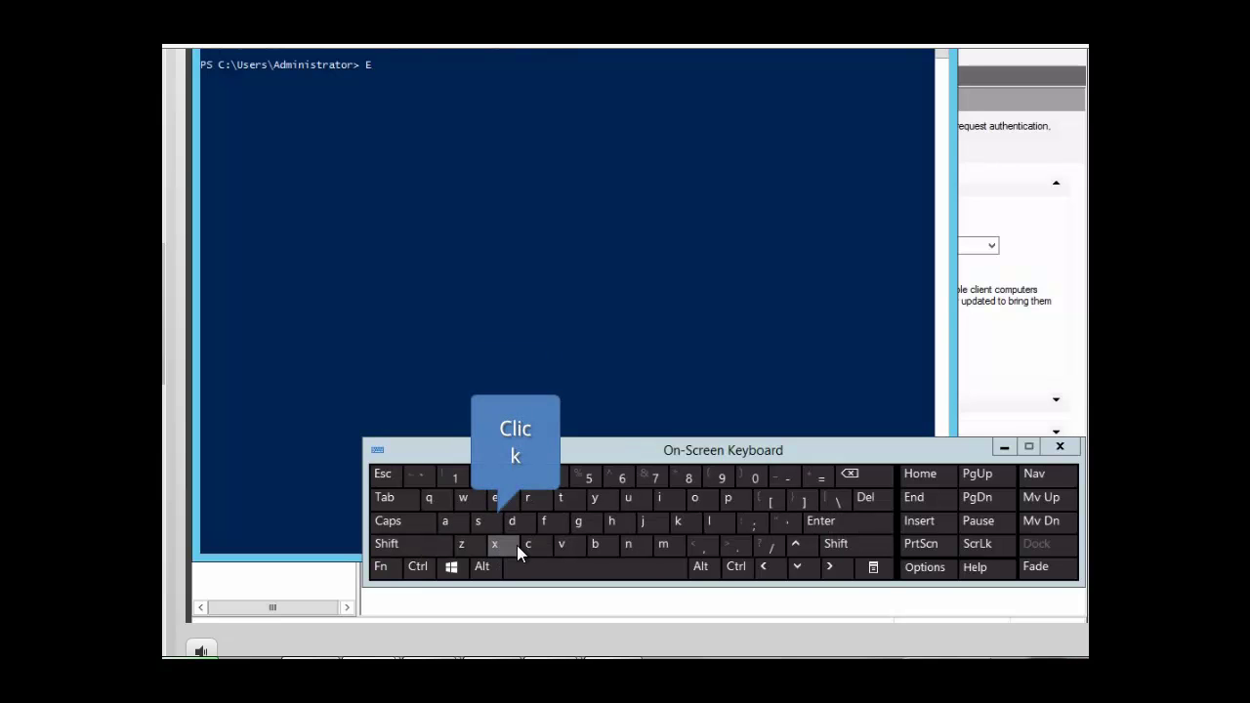
click(516, 547)
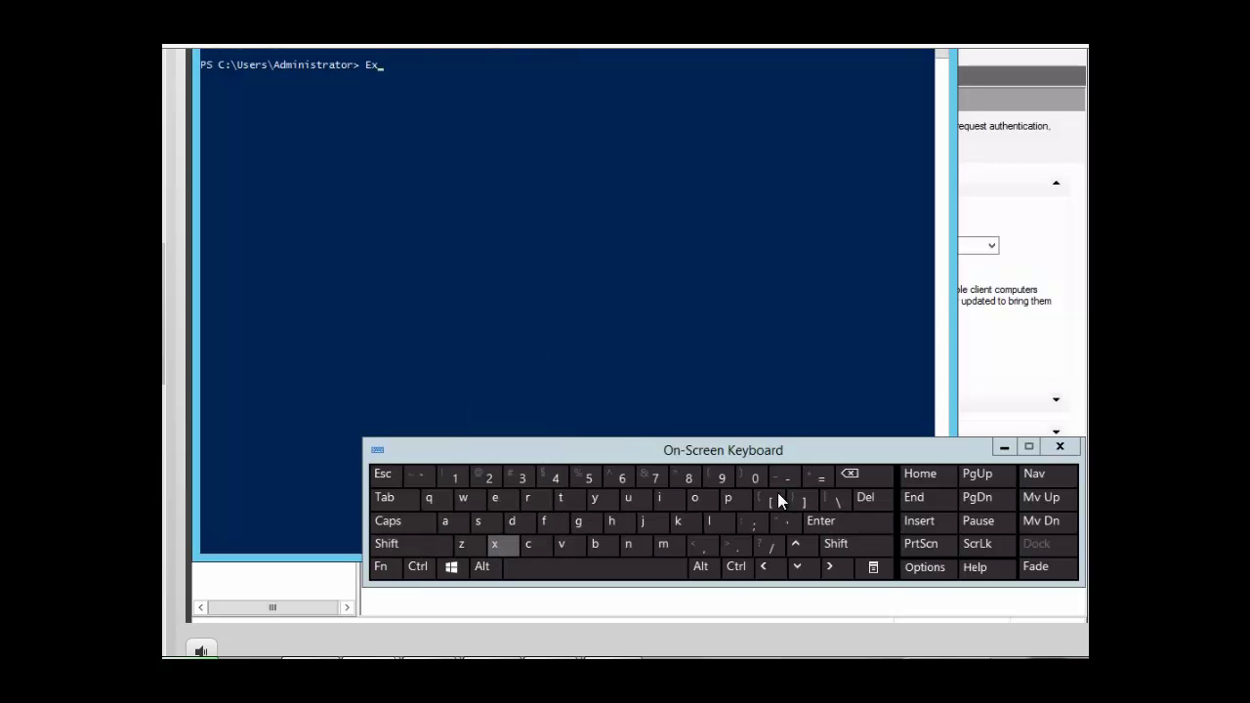
click(714, 502)
click(699, 506)
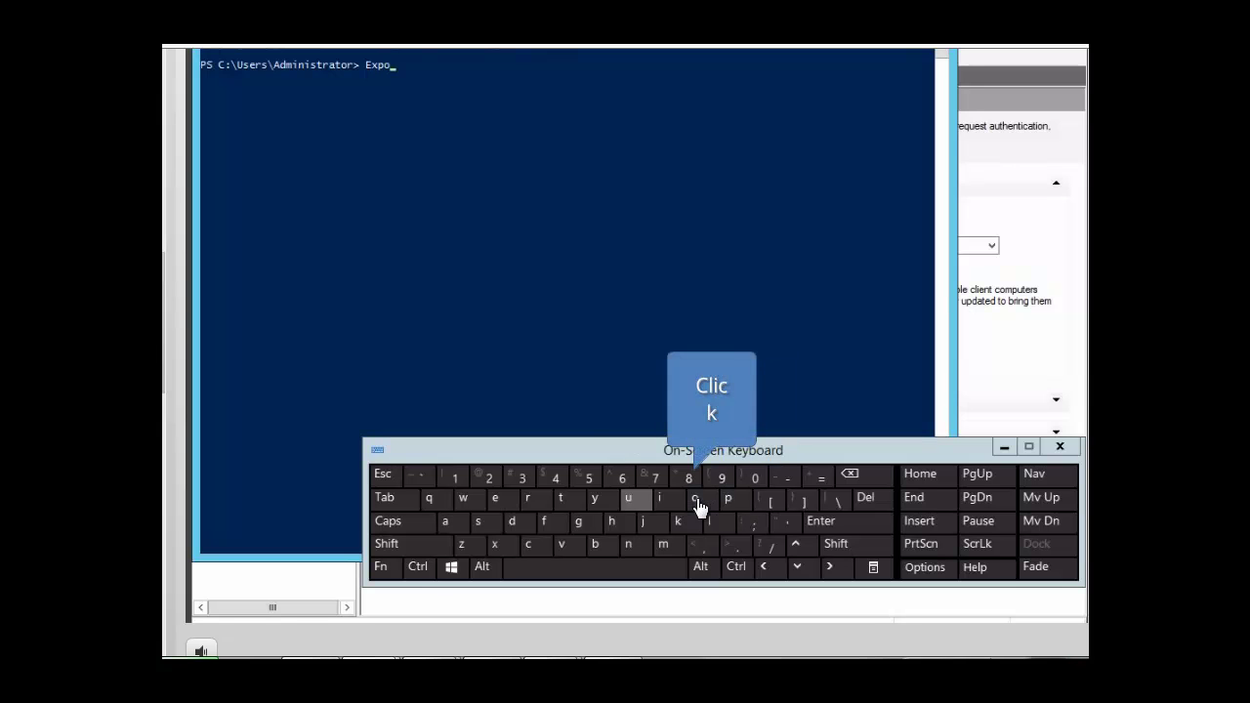
click(529, 500)
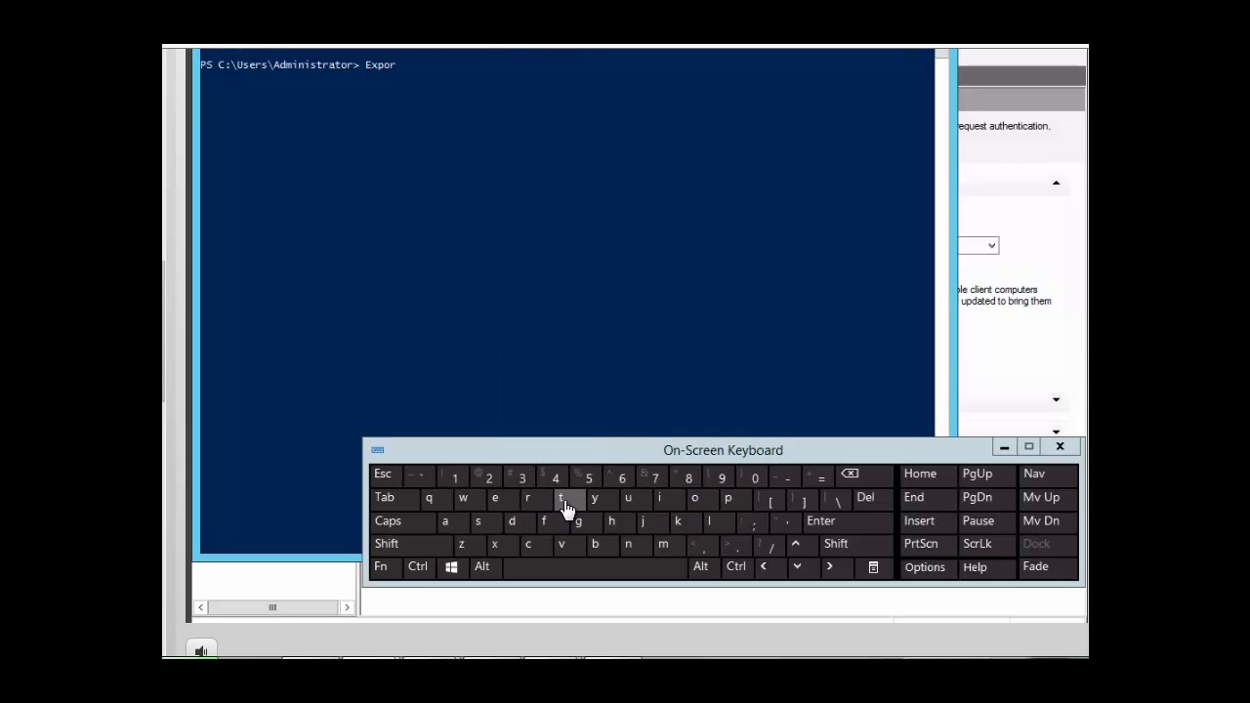
click(564, 504)
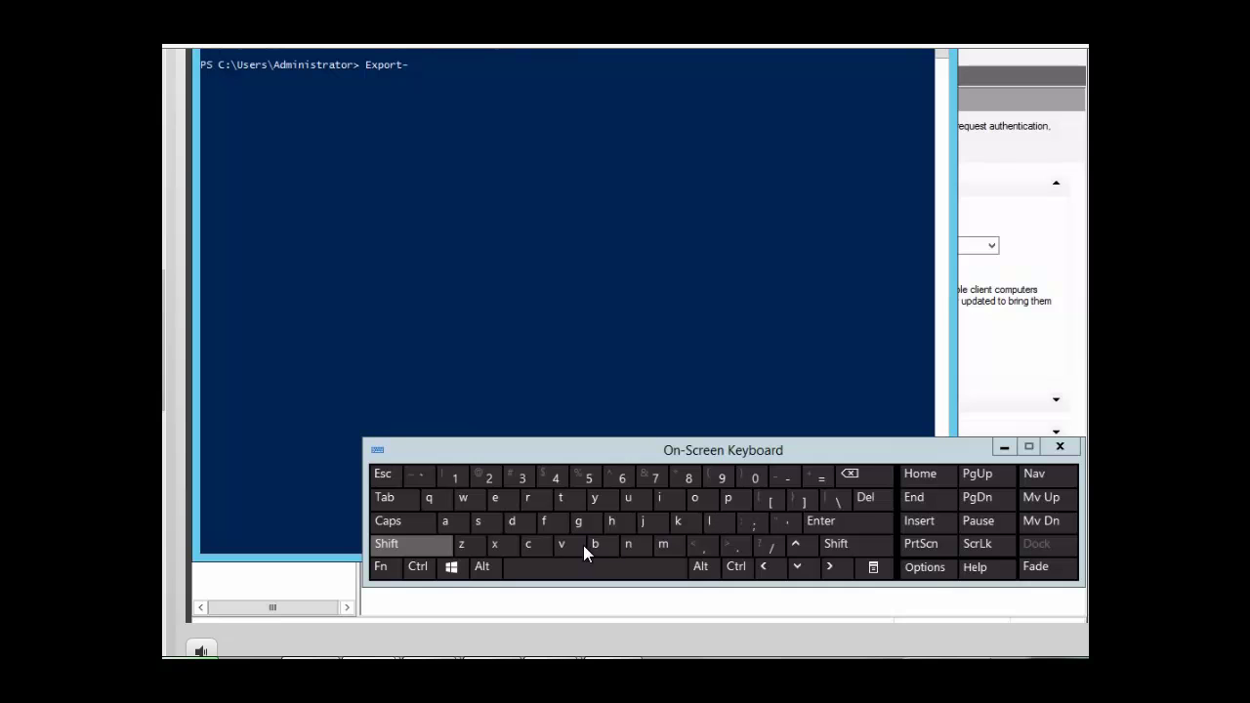
click(410, 545)
click(637, 550)
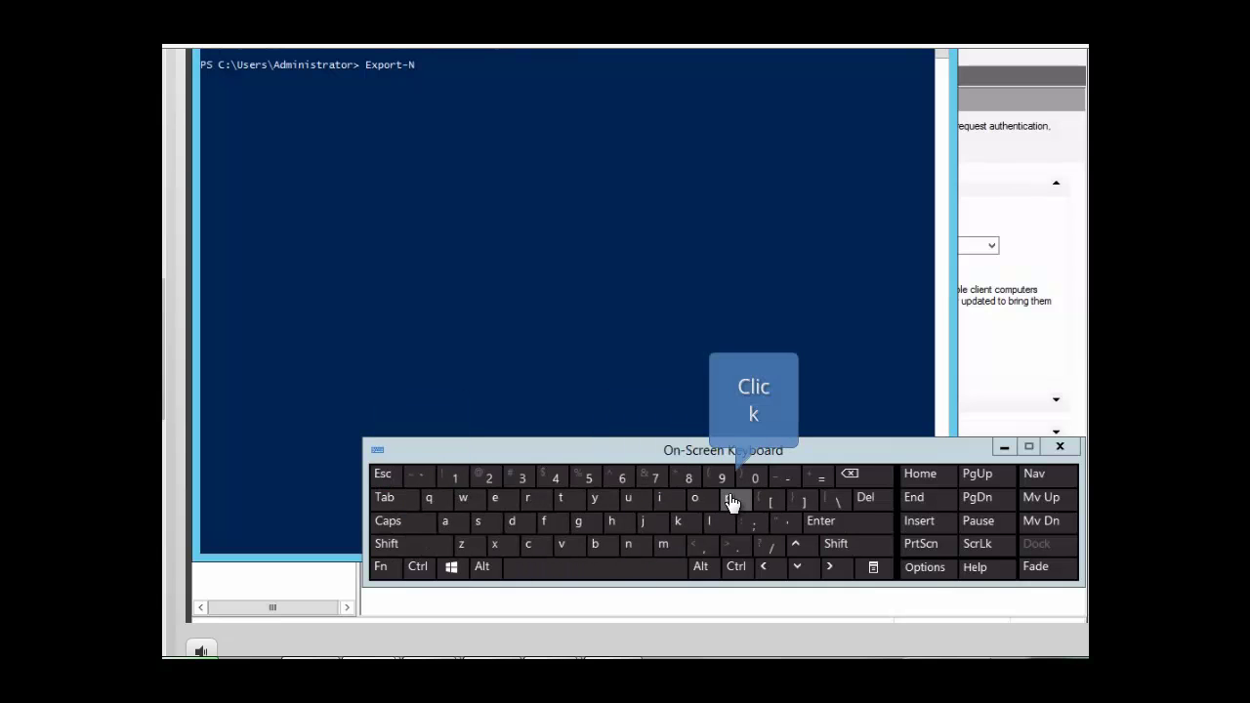
click(478, 521)
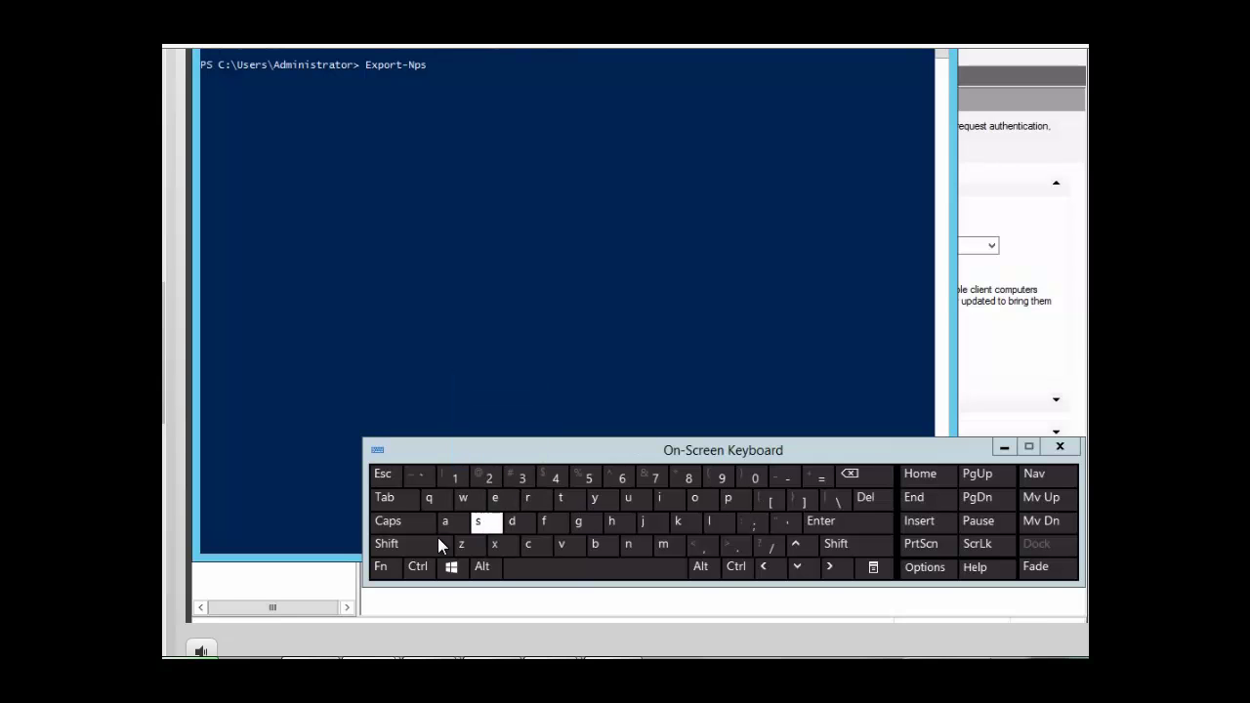
Complete the cmdlet name at the PowerShell prompt so it reads Export-NpsConfiguration.
click(399, 548)
click(529, 547)
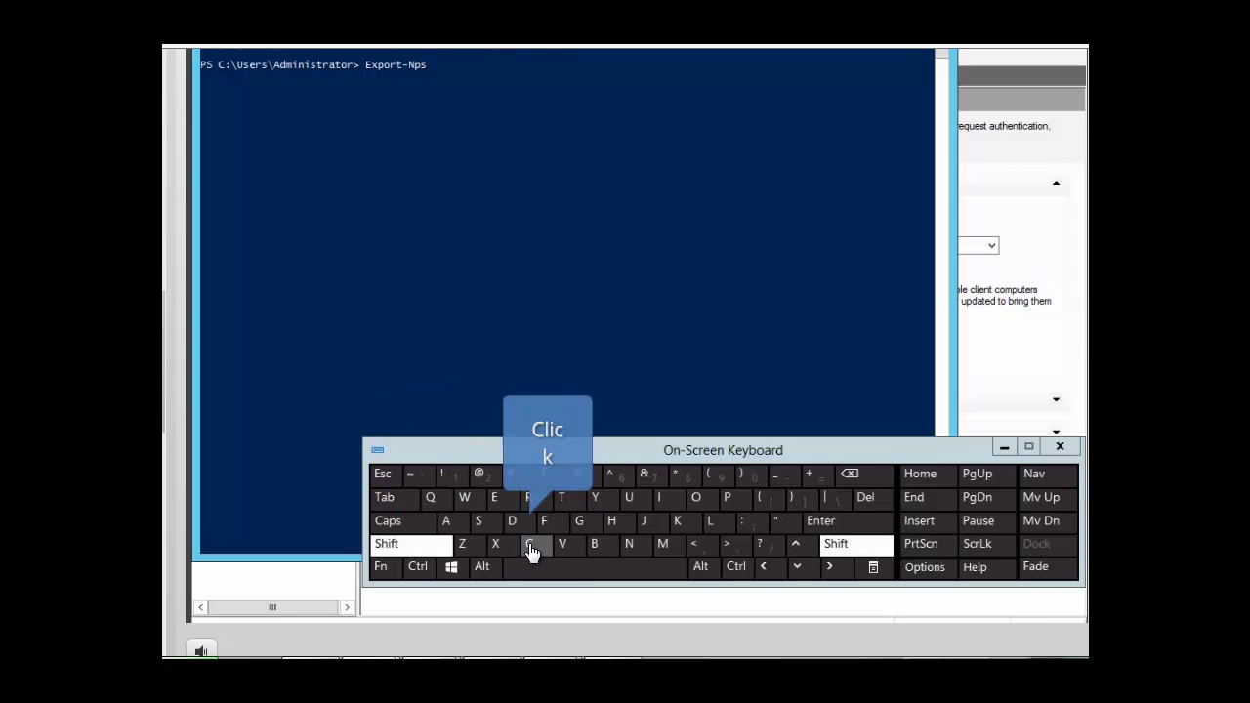
click(702, 502)
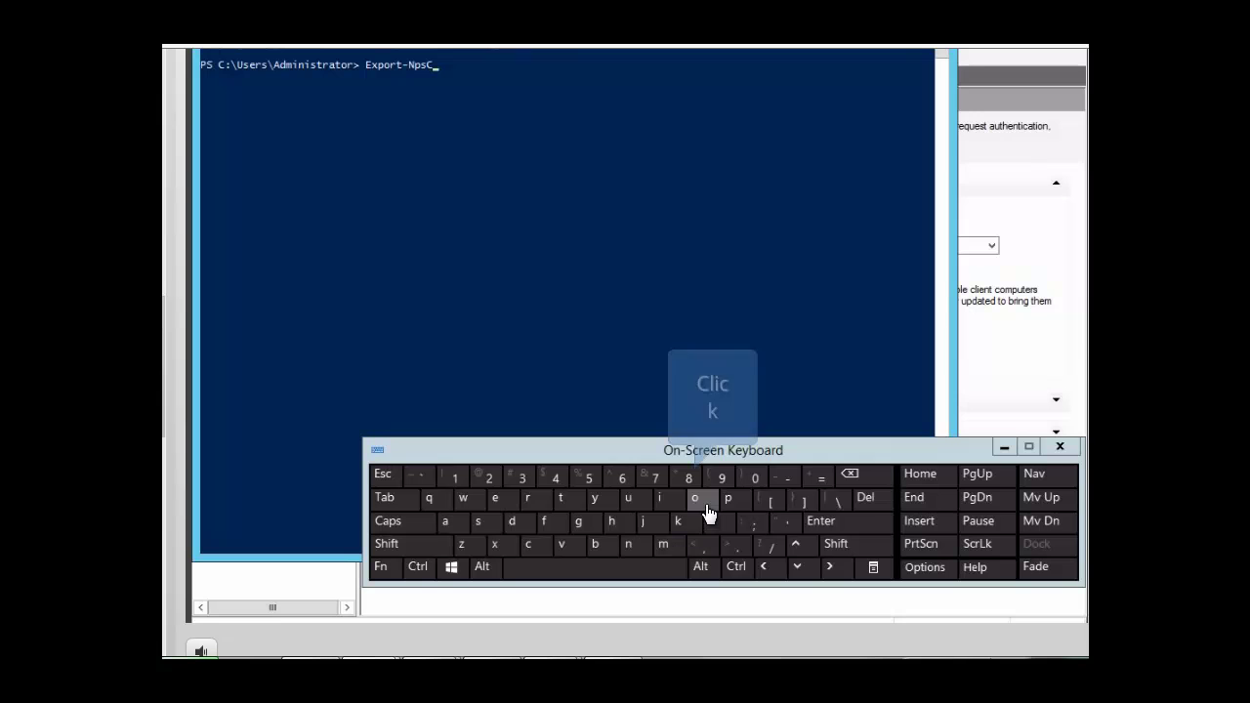
click(629, 544)
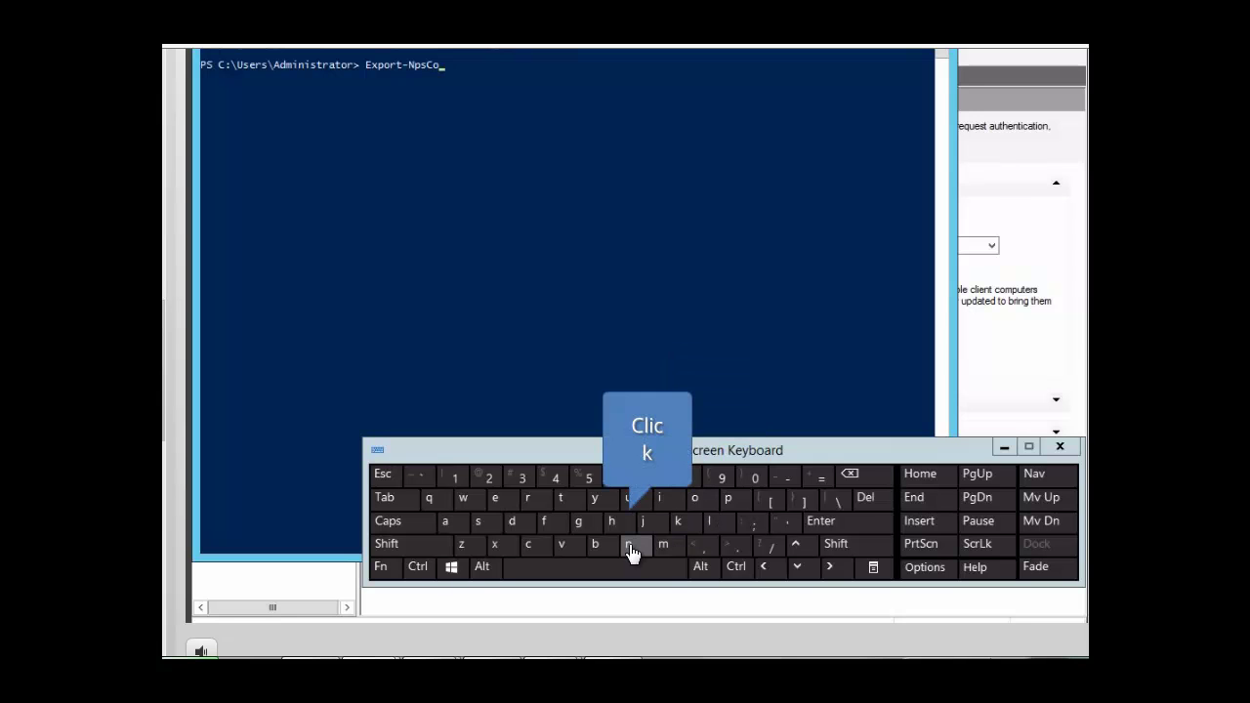
click(552, 527)
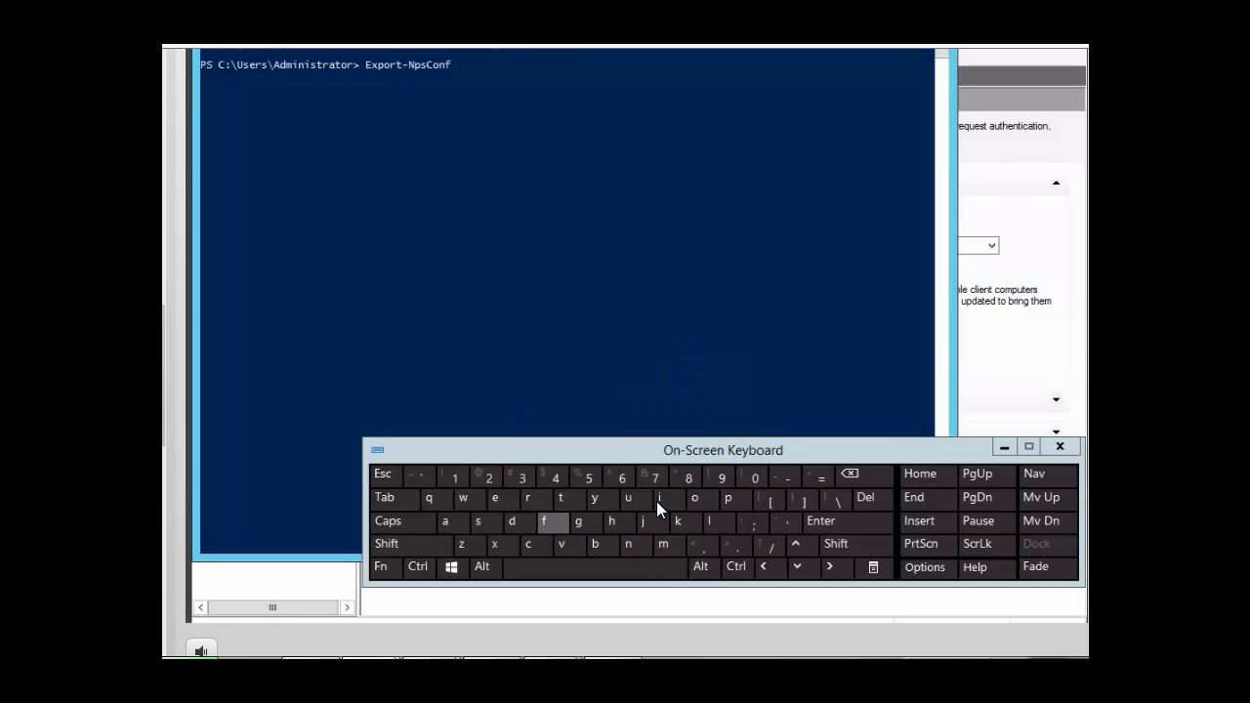
click(658, 500)
click(579, 524)
click(635, 501)
click(533, 503)
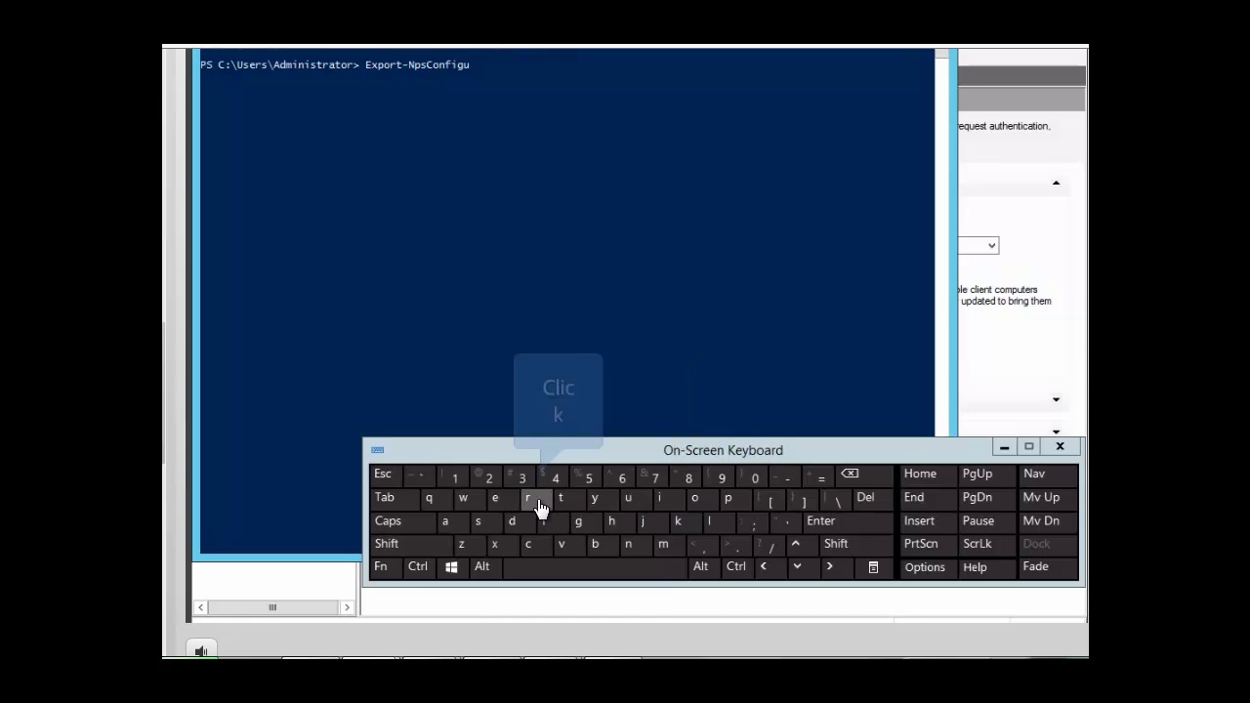
click(445, 522)
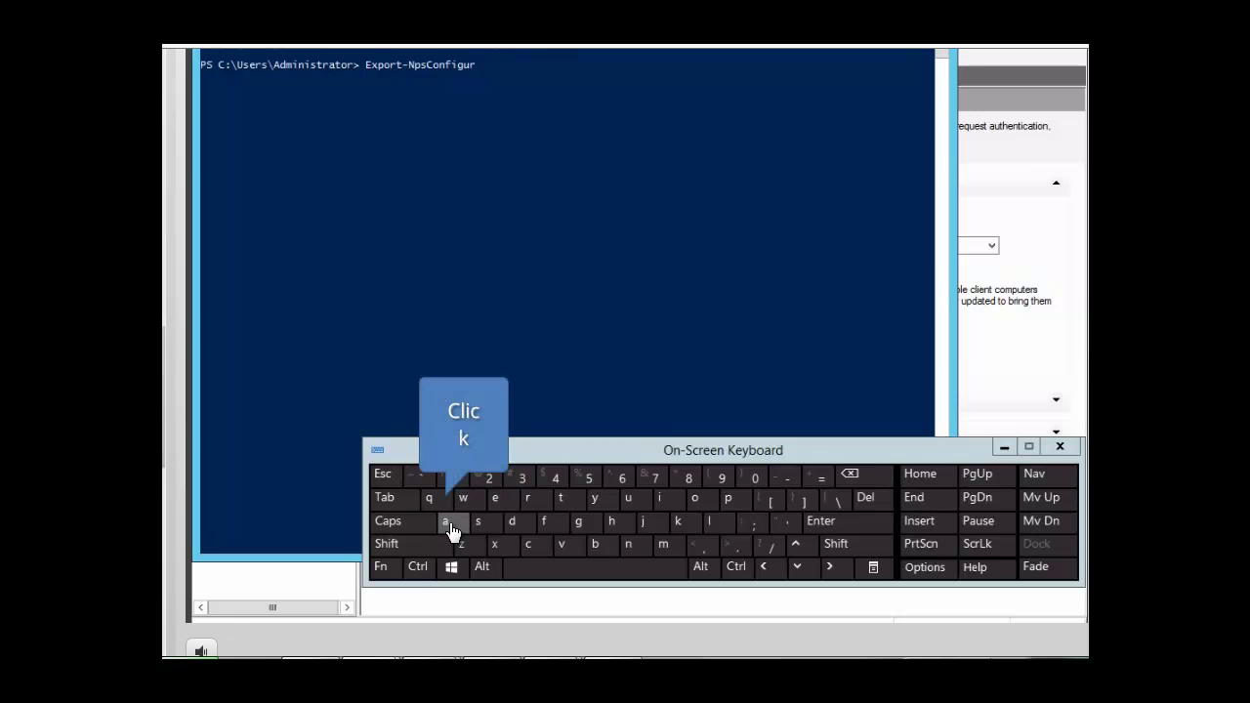
click(561, 500)
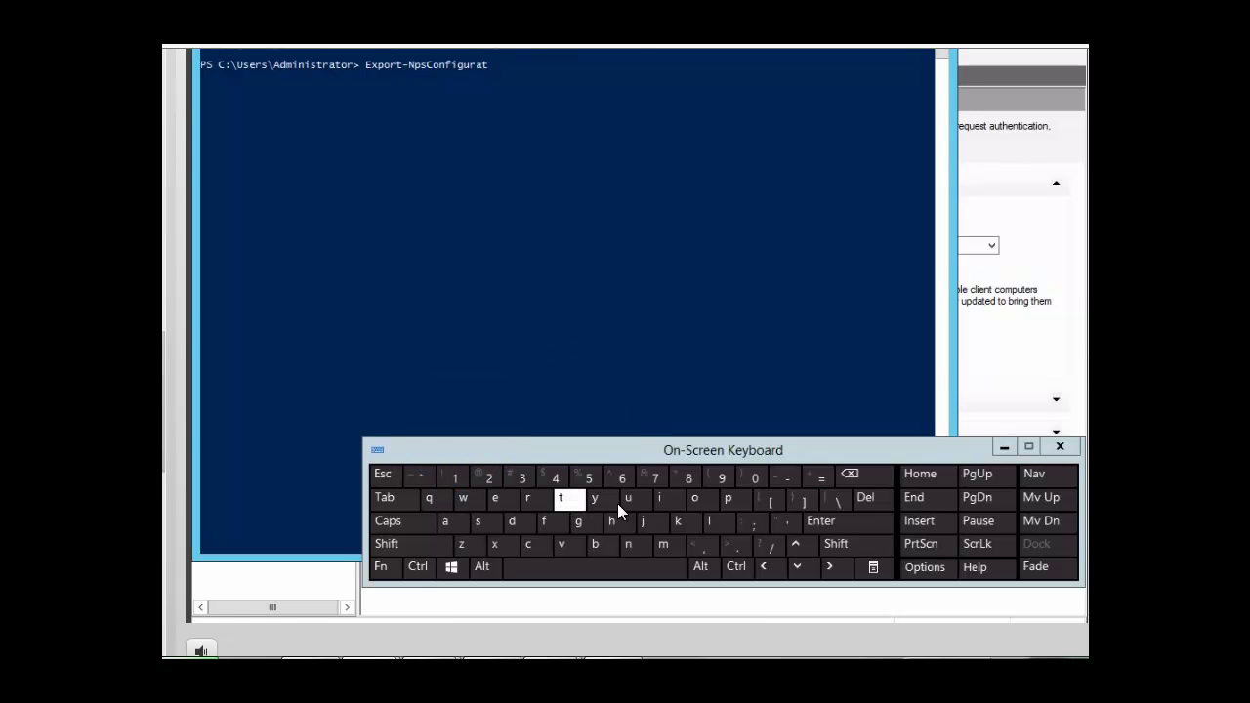
click(657, 502)
click(693, 500)
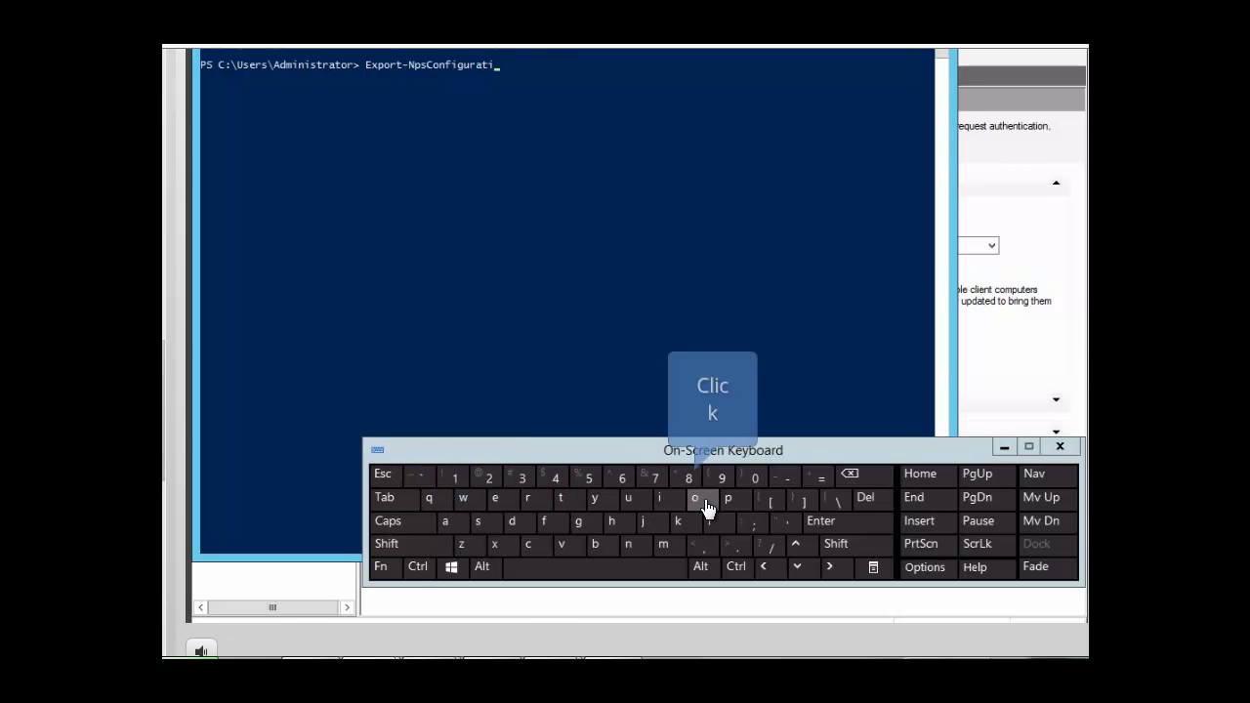
click(630, 550)
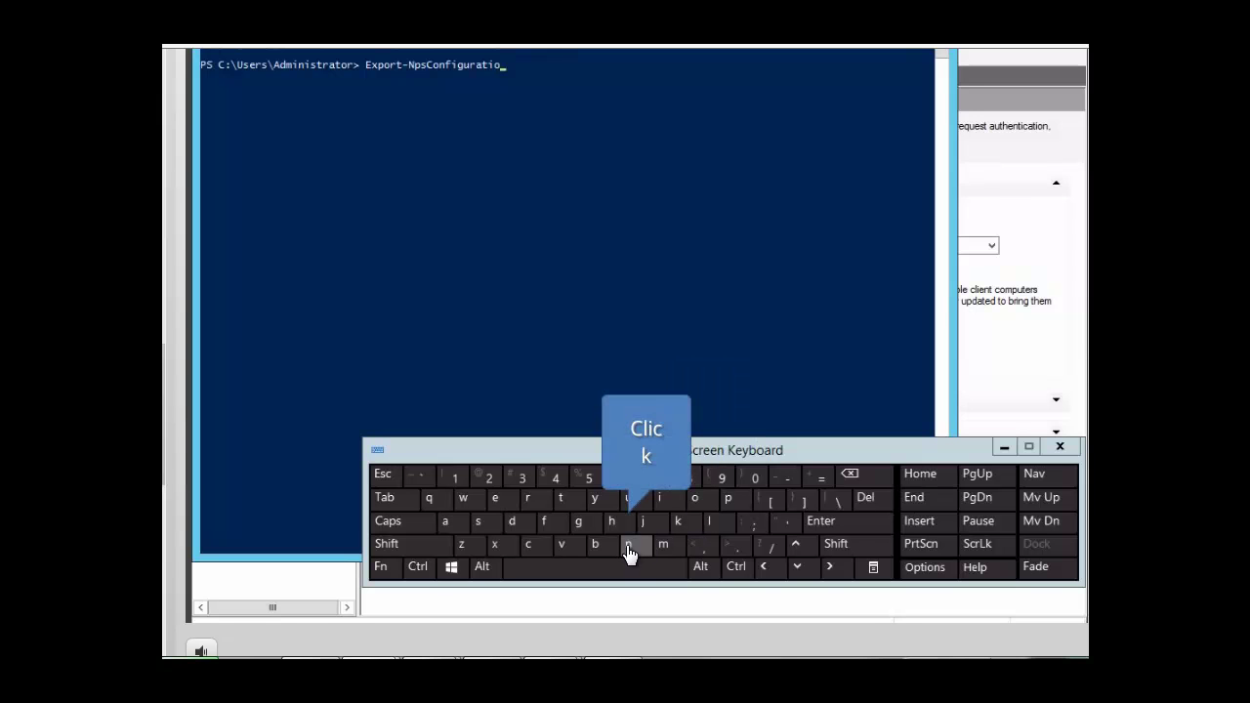
click(631, 550)
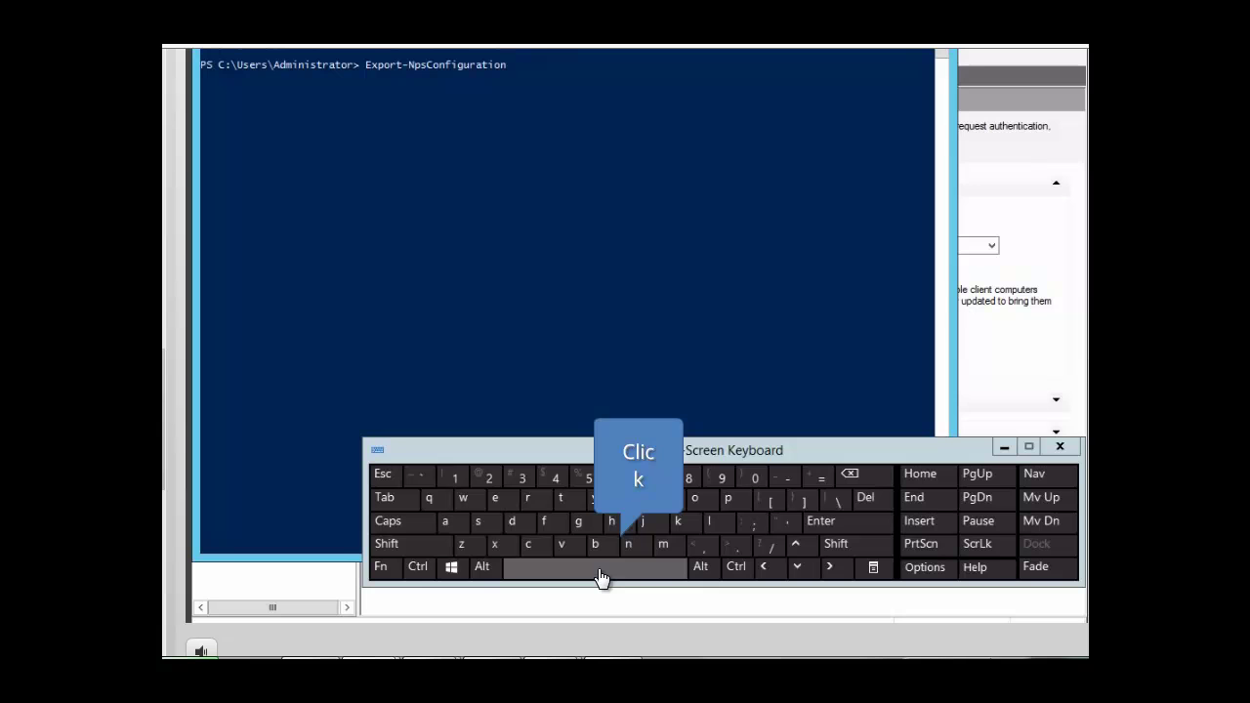
Add the -Path parameter after the Export-NpsConfiguration cmdlet, followed by a space.
click(601, 568)
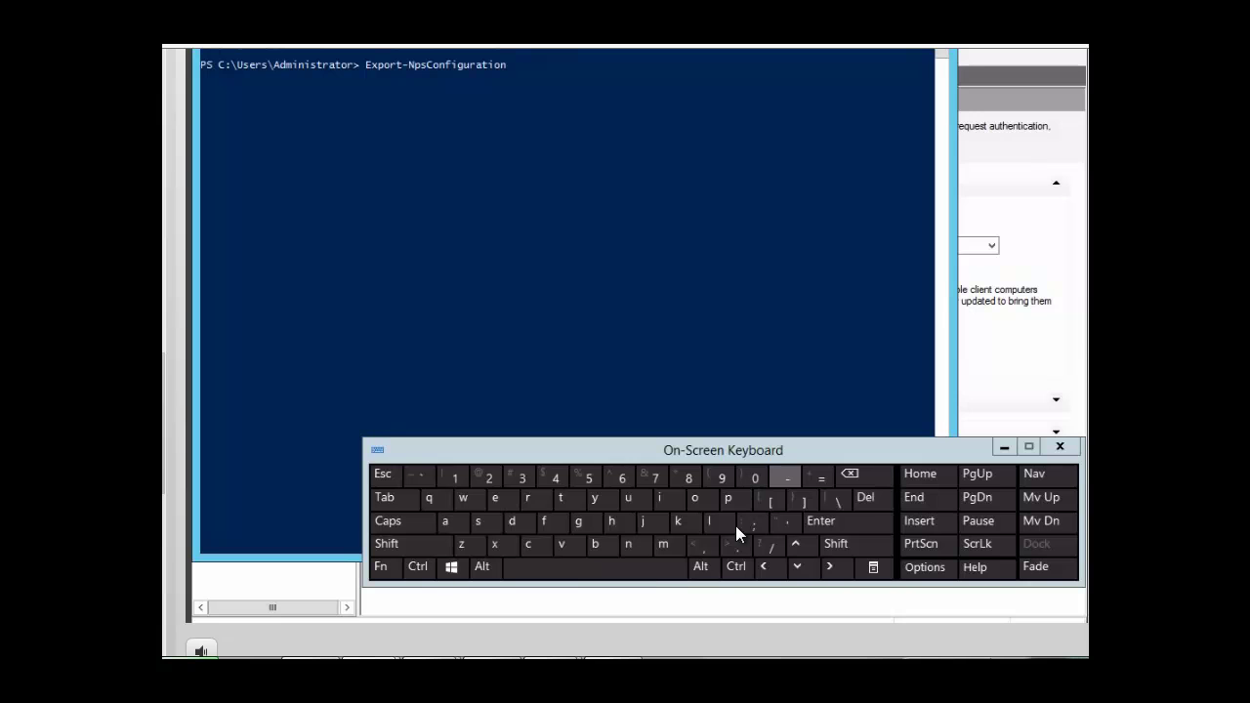
click(786, 485)
click(407, 548)
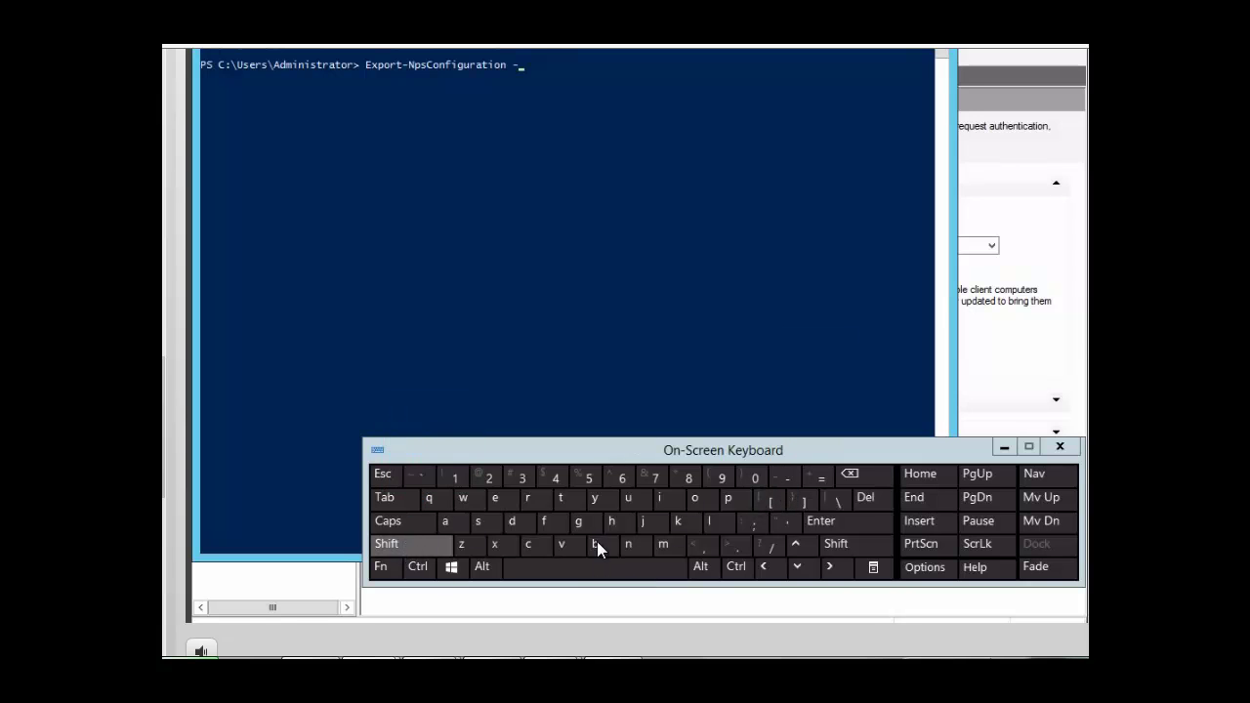
click(730, 498)
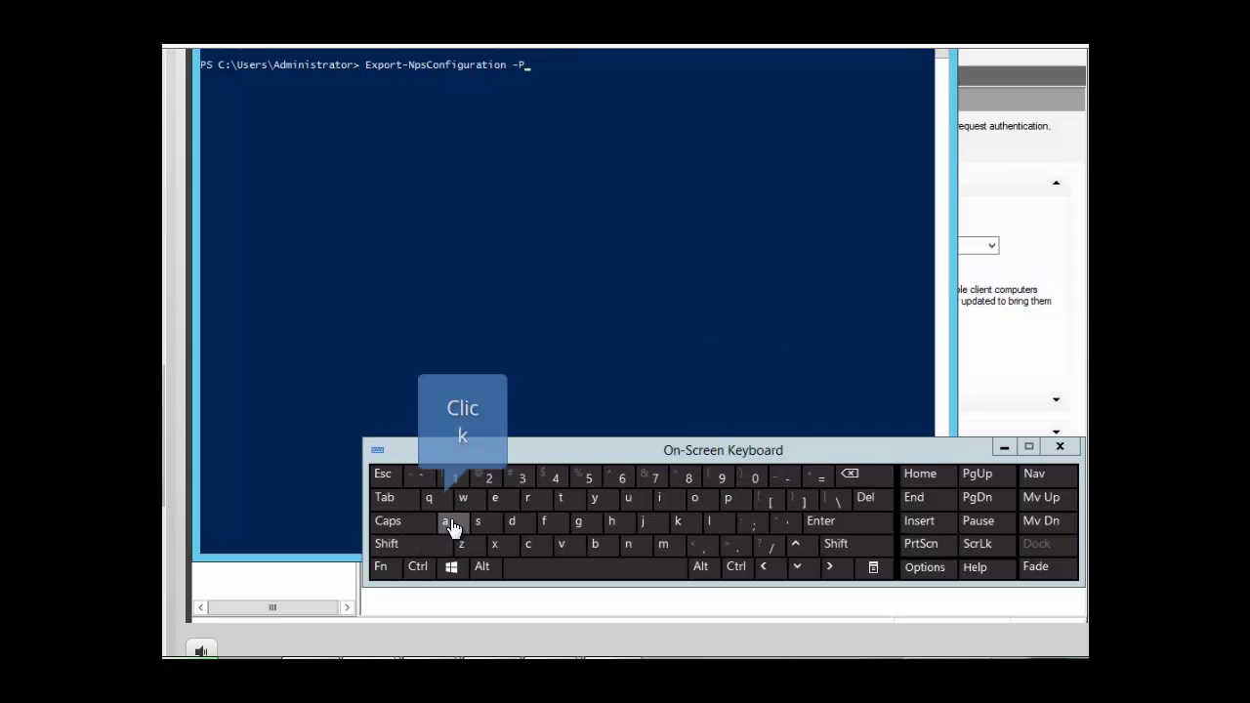
click(448, 522)
click(565, 500)
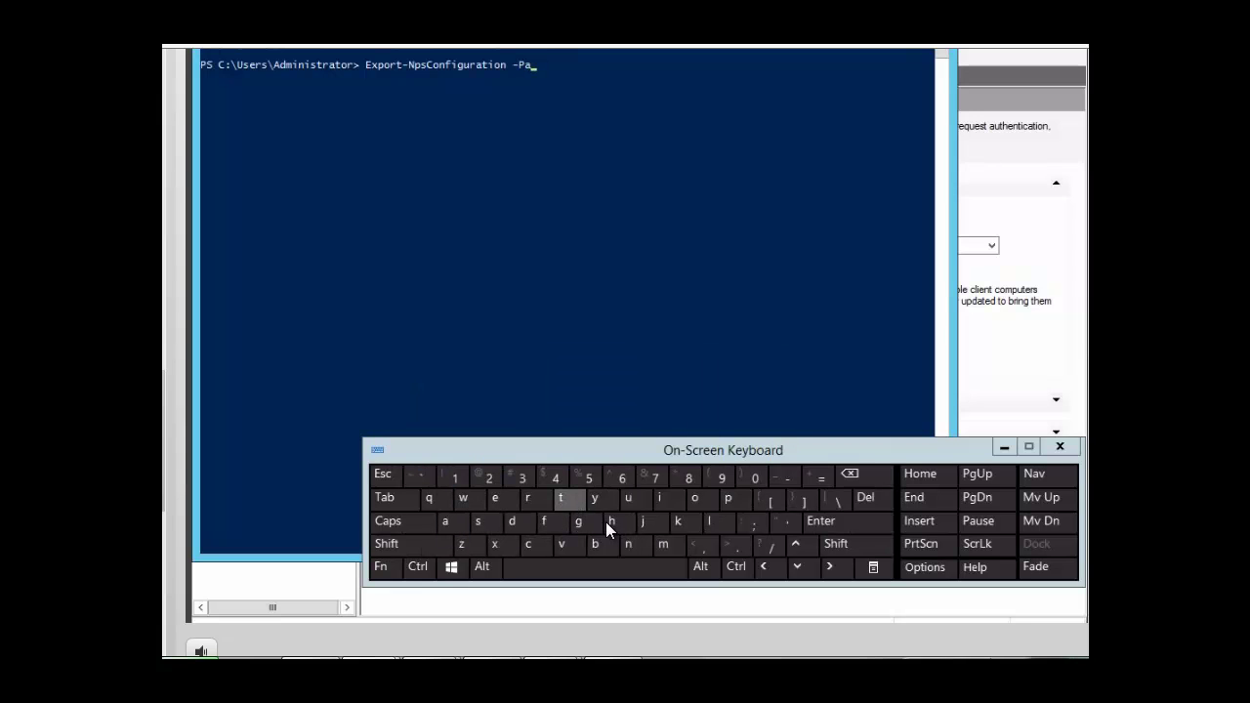
click(610, 522)
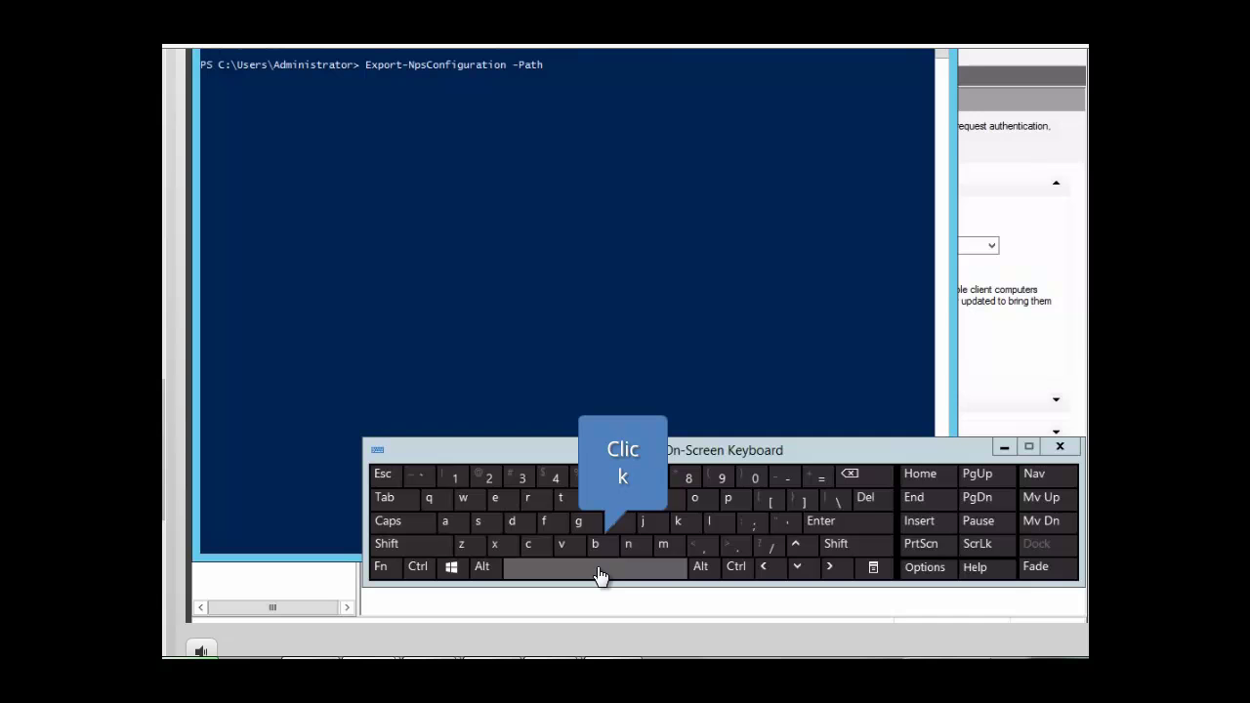
click(599, 576)
Enter c:npsconfig2 as the drive and base file name for the -Path parameter.
click(535, 554)
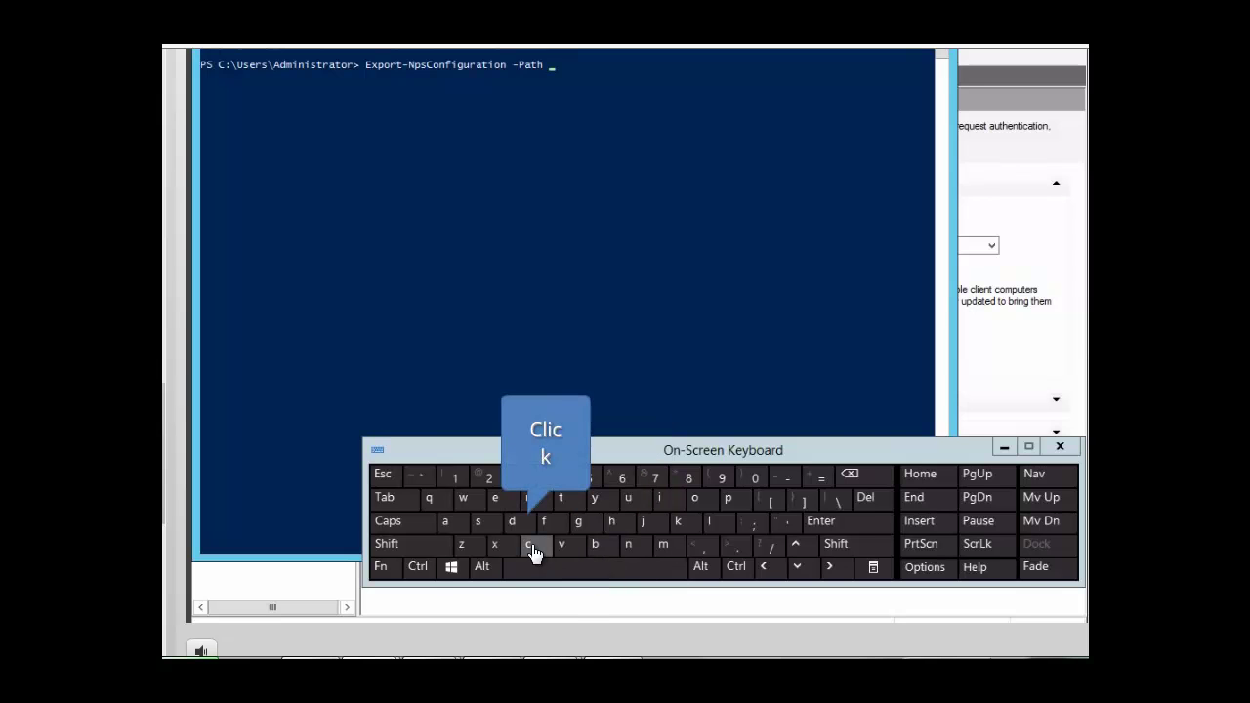
click(410, 549)
click(746, 526)
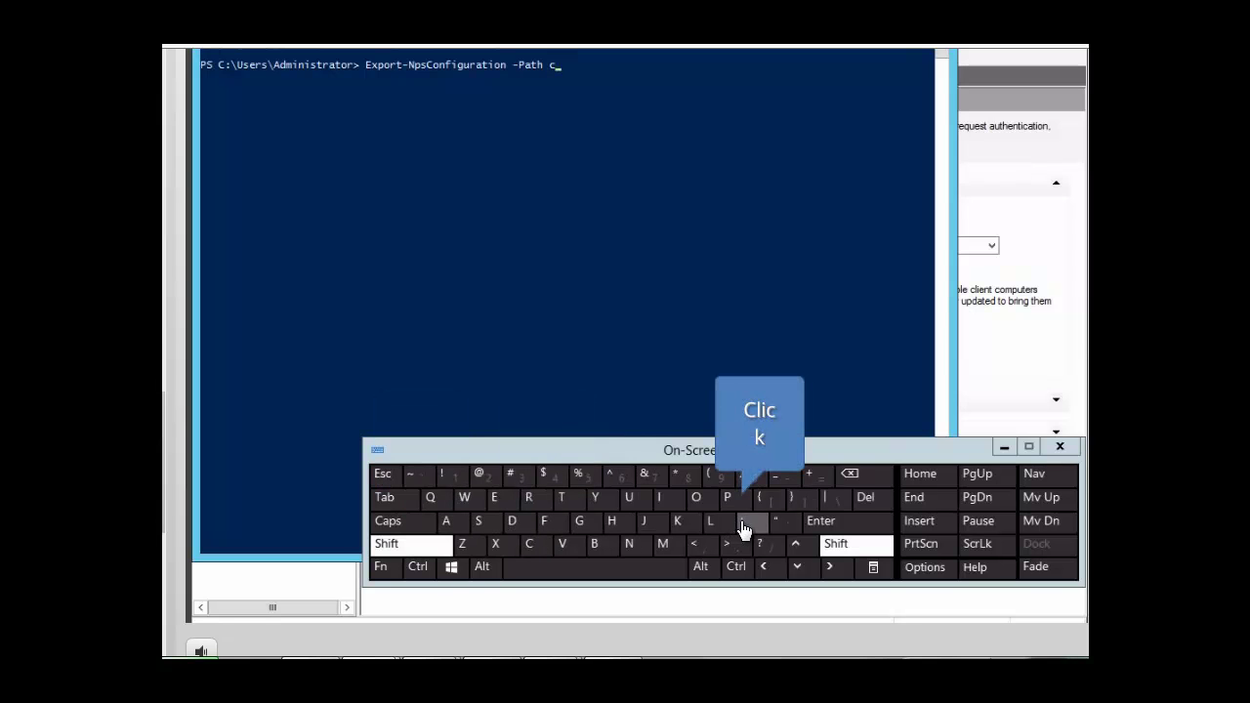
click(631, 547)
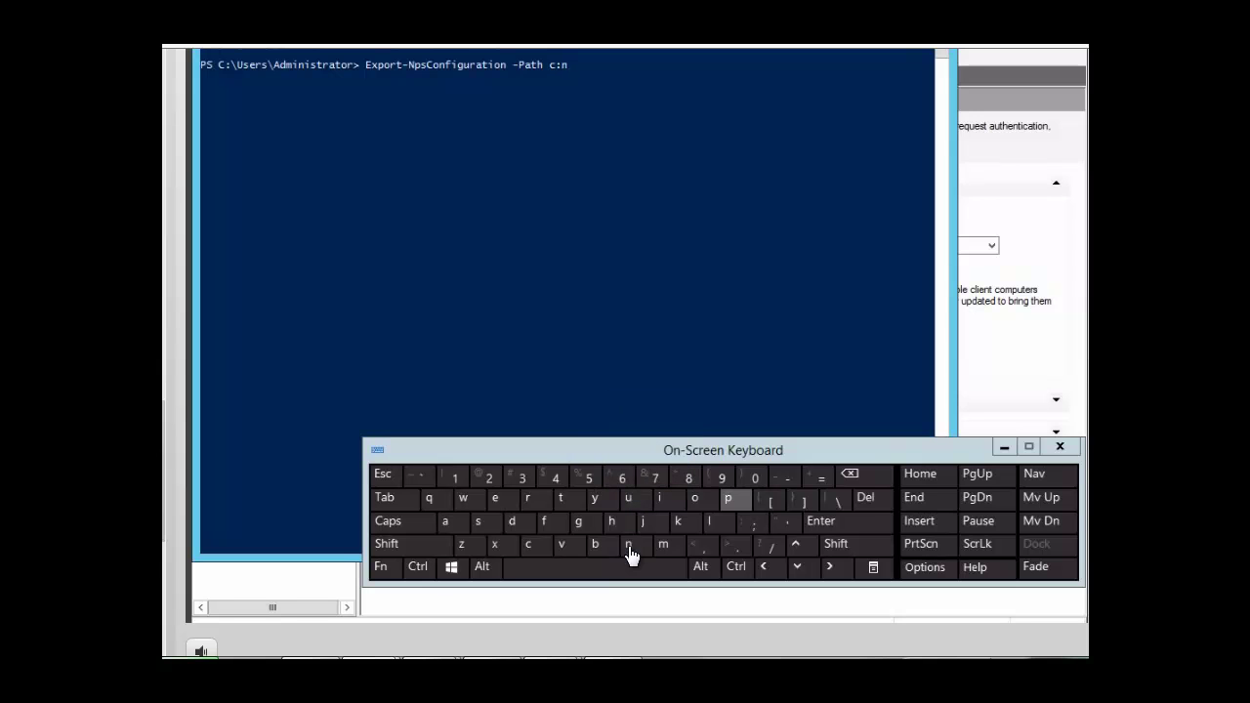
click(728, 506)
click(479, 525)
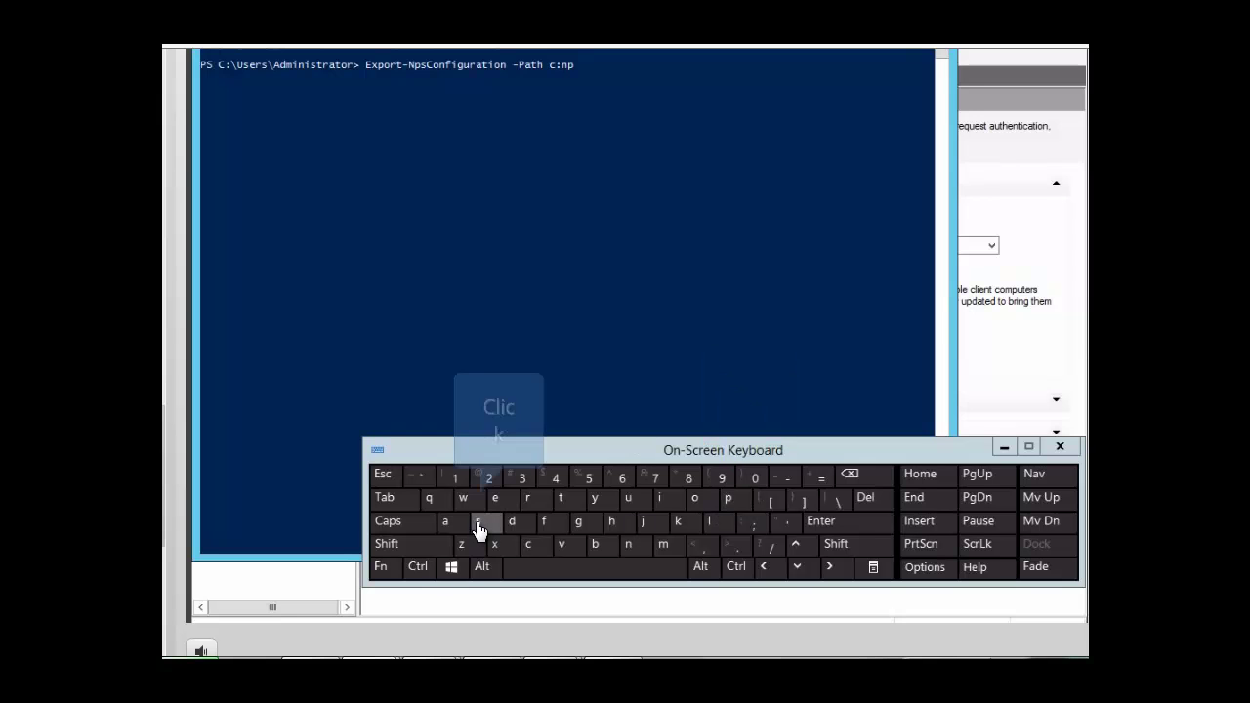
click(530, 548)
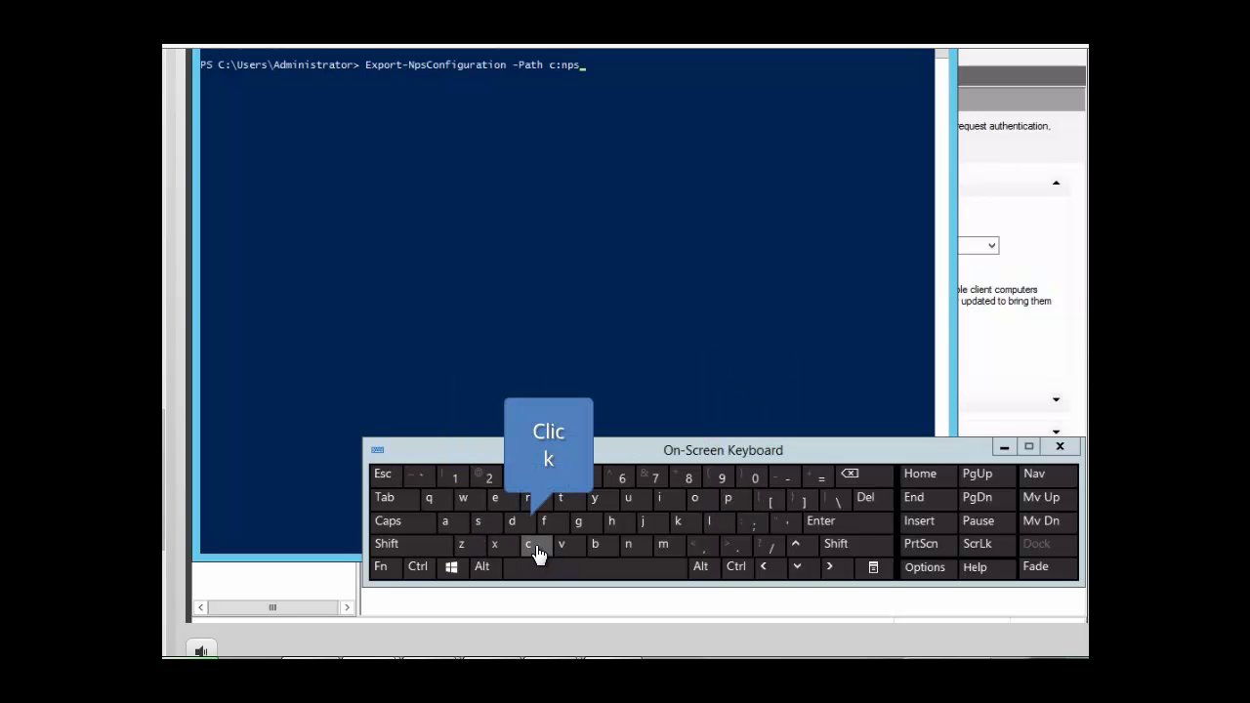
click(703, 502)
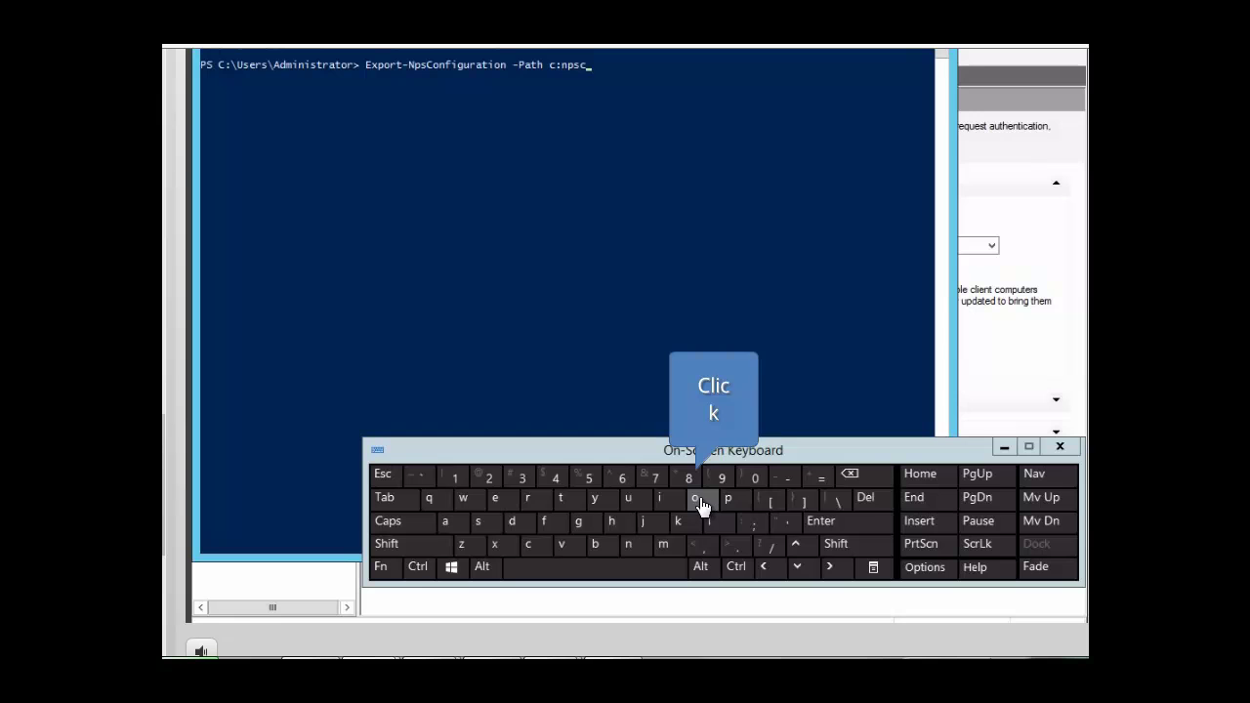
click(631, 547)
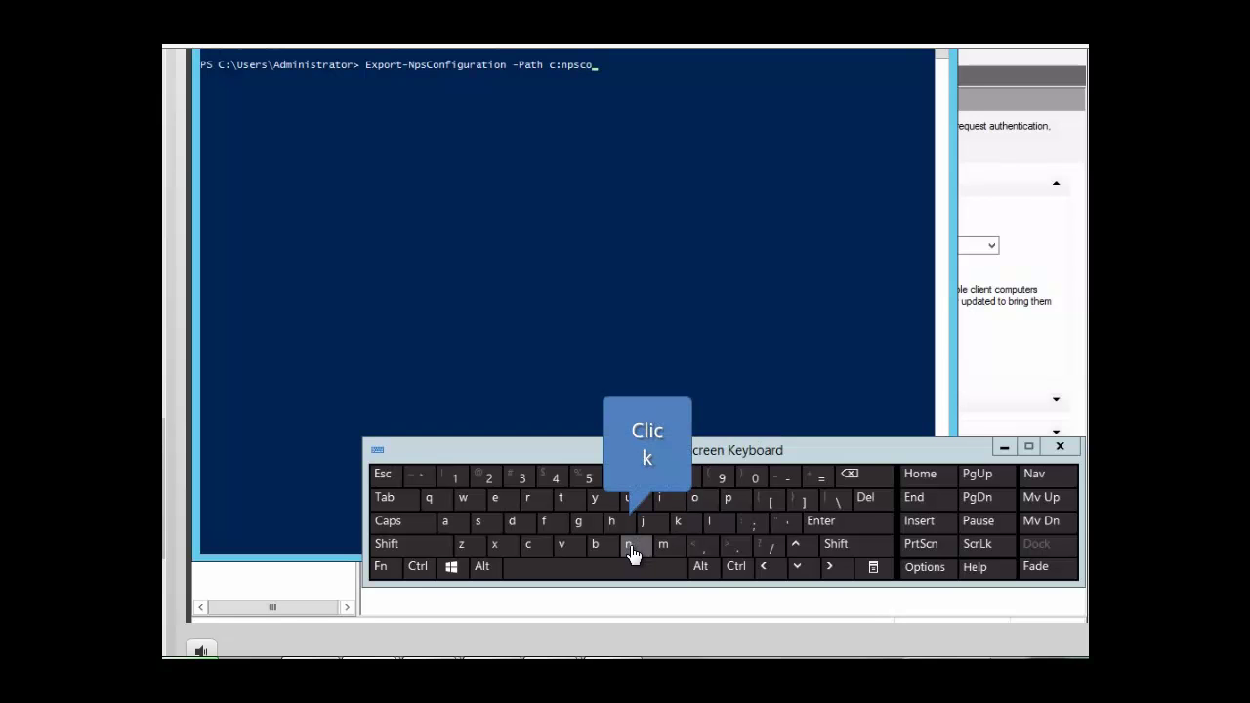
click(553, 528)
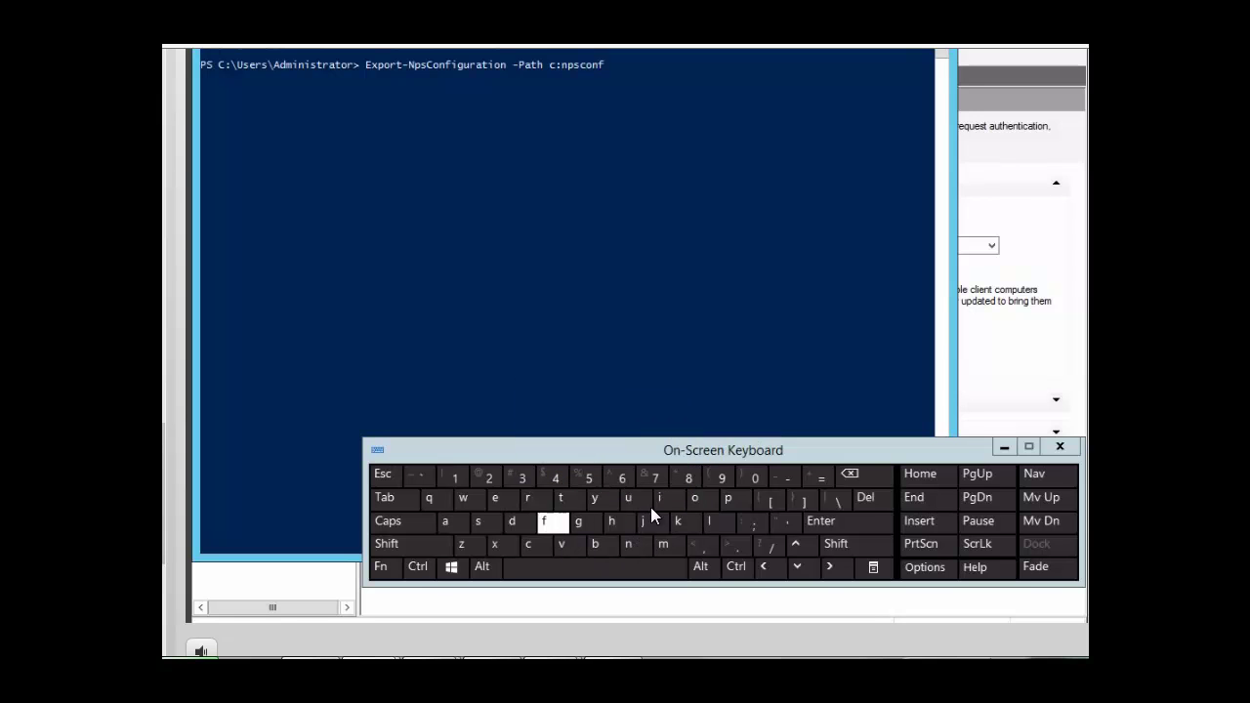
click(661, 501)
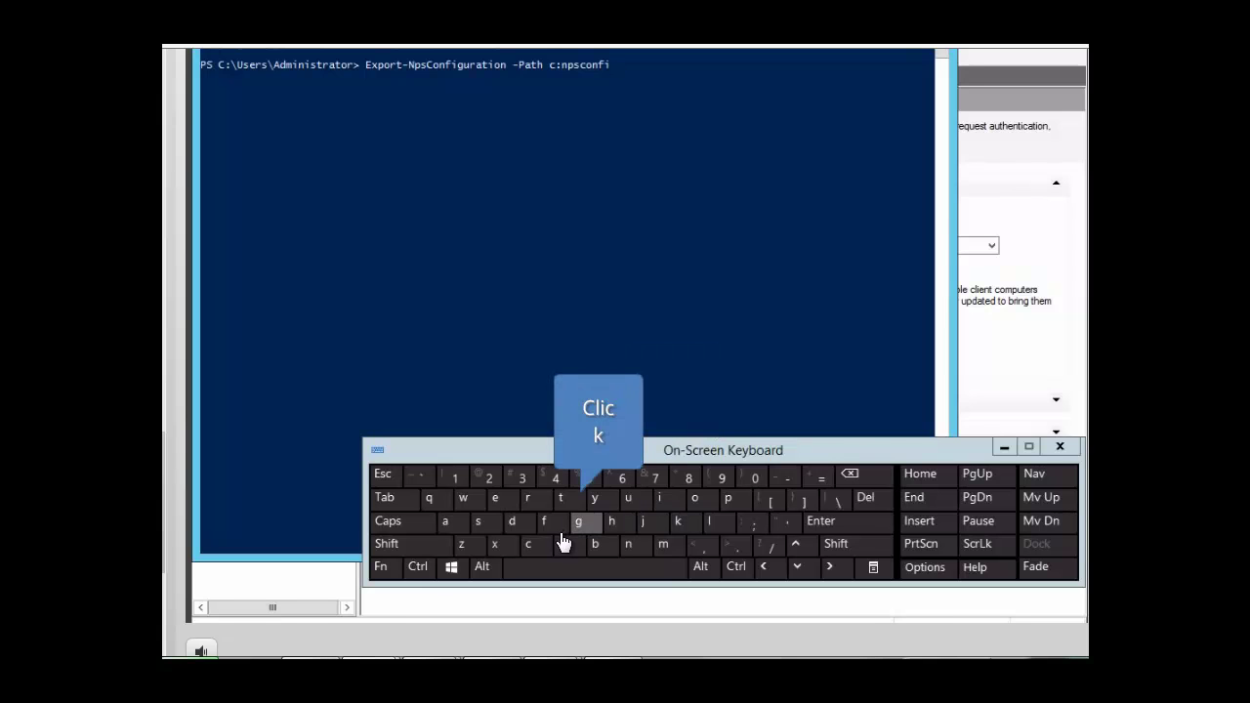
click(584, 527)
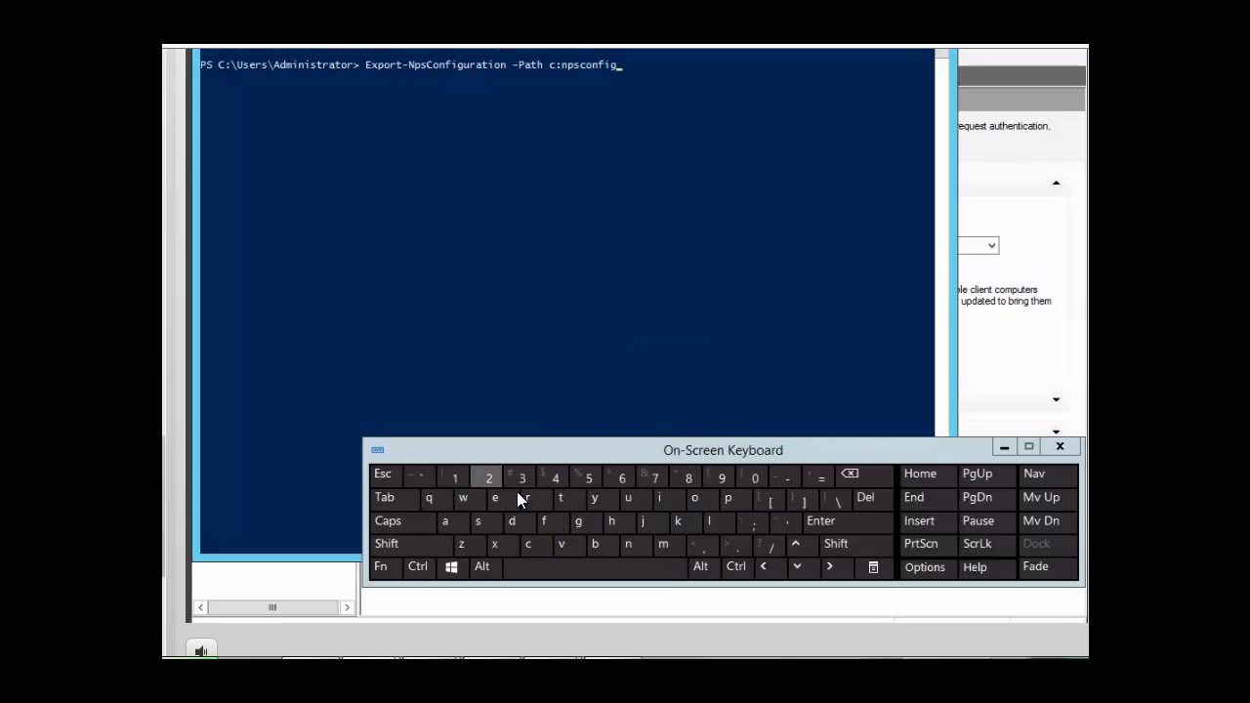
click(489, 479)
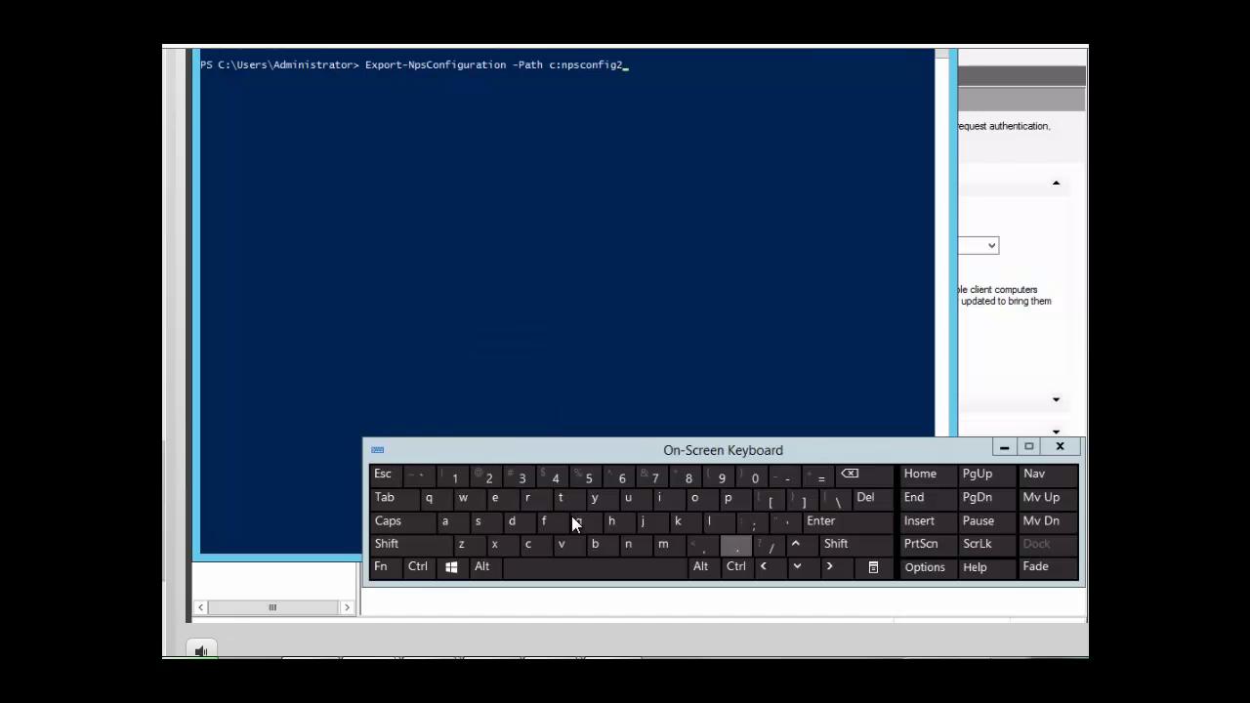
Add the .xml extension to the export file name and run the cmdlet.
click(732, 549)
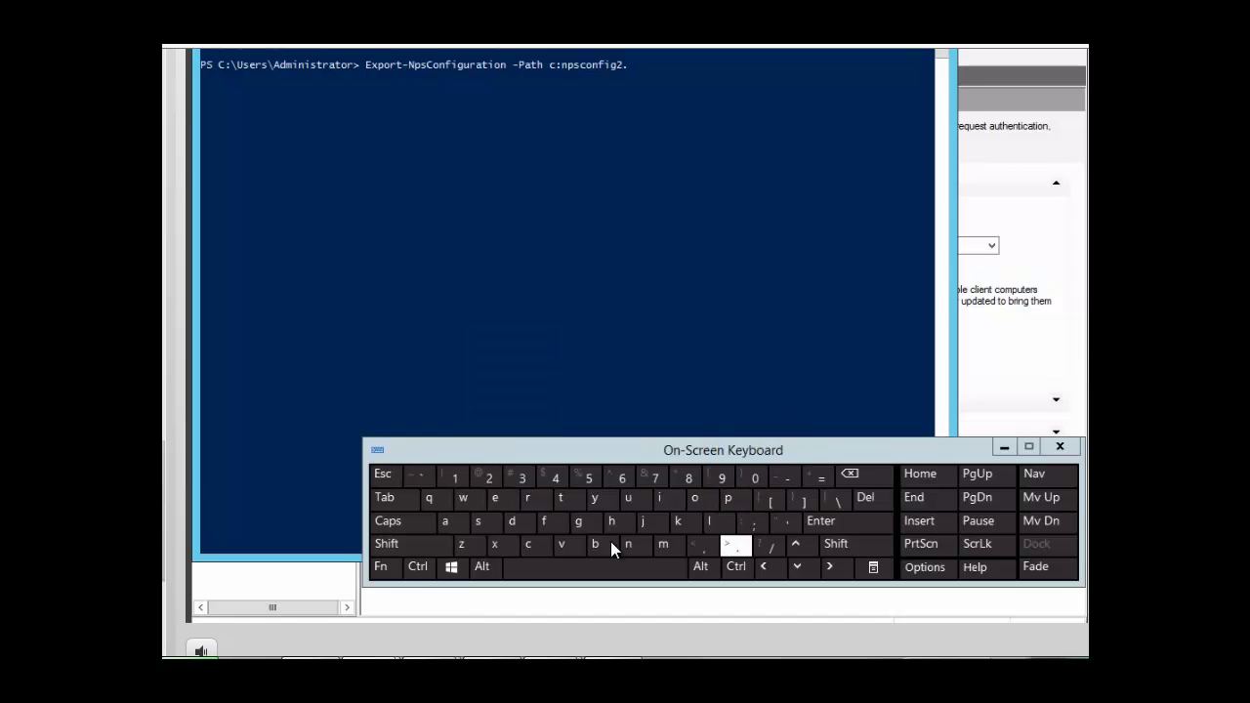
click(498, 547)
click(667, 546)
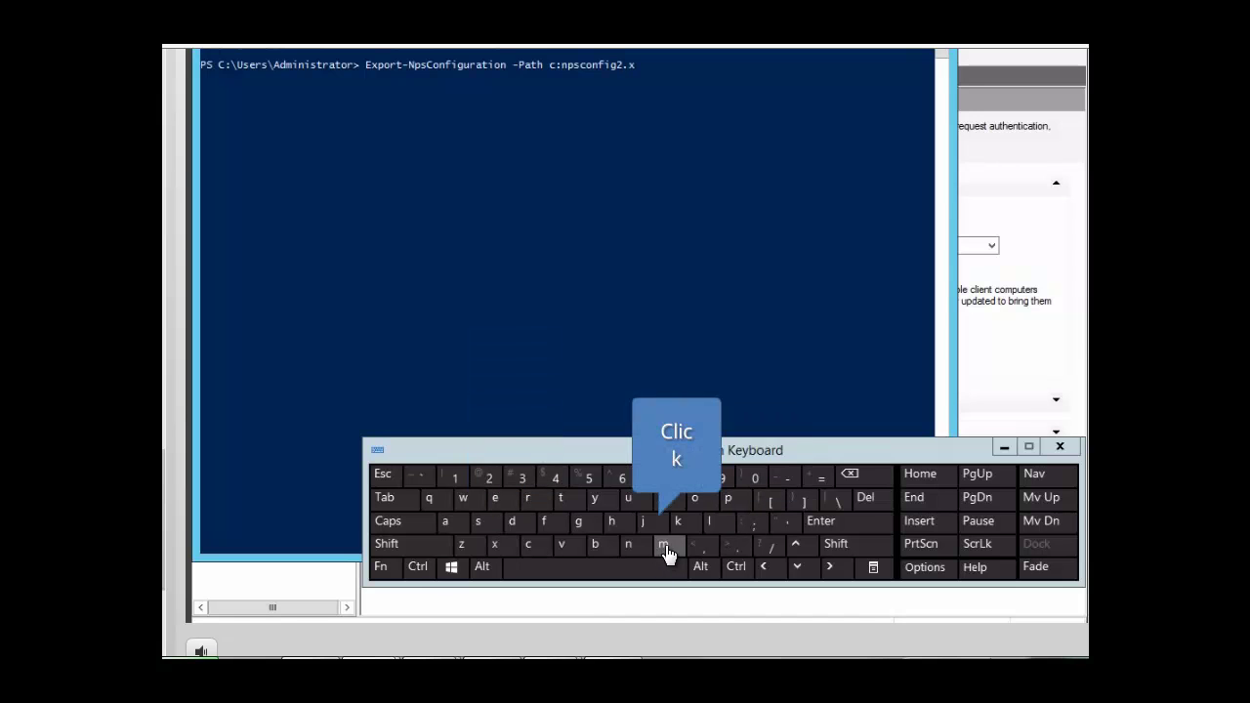
click(712, 525)
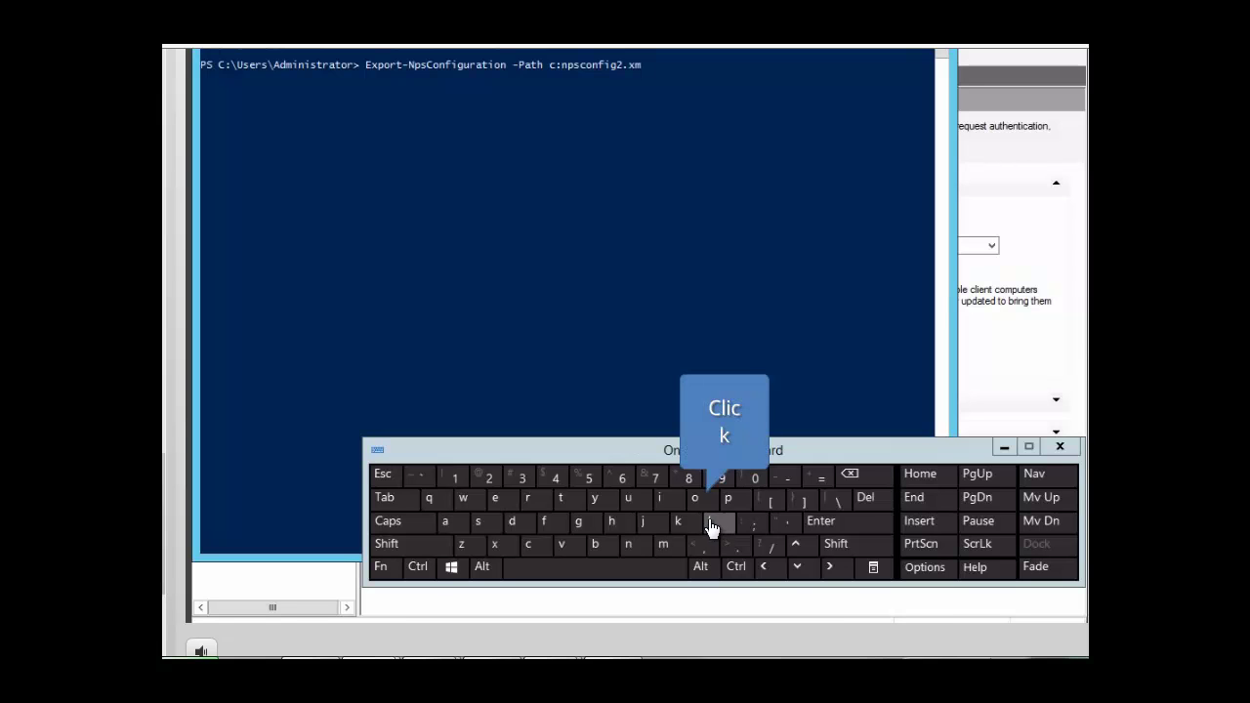
click(823, 526)
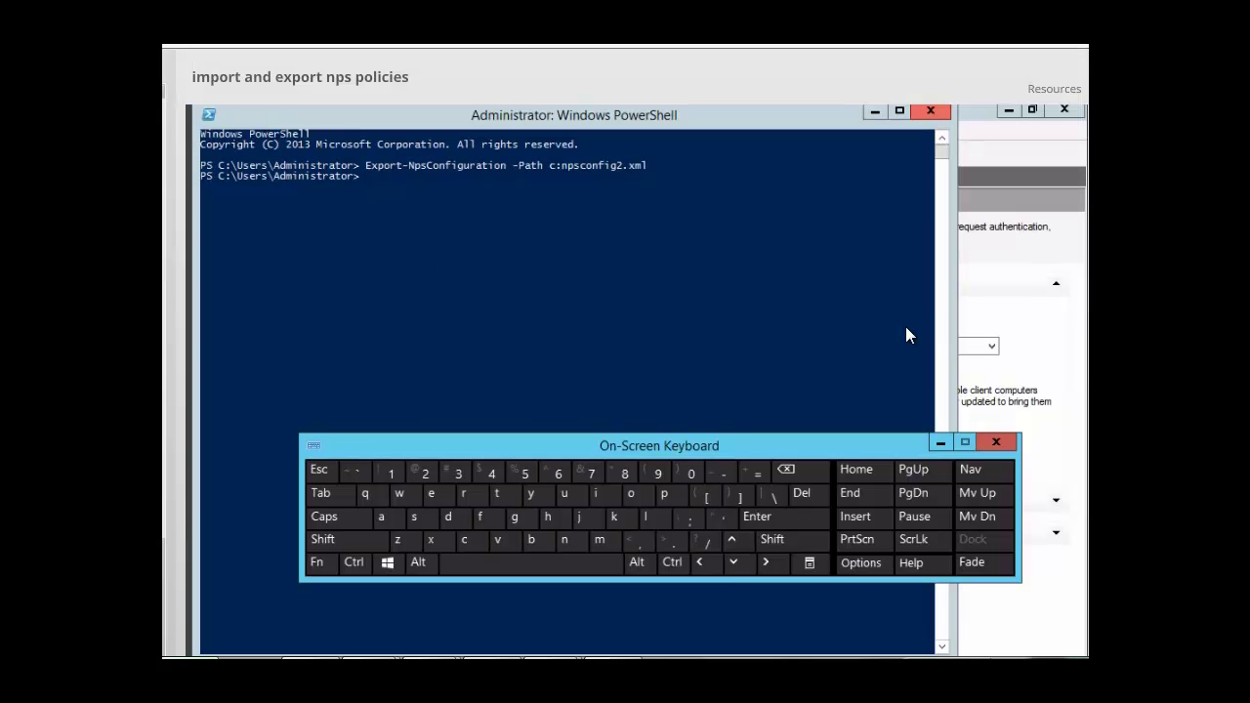
Close PowerShell and start a configuration export from the NPS (Local) node, acknowledging that all shared secrets are exported.
click(931, 111)
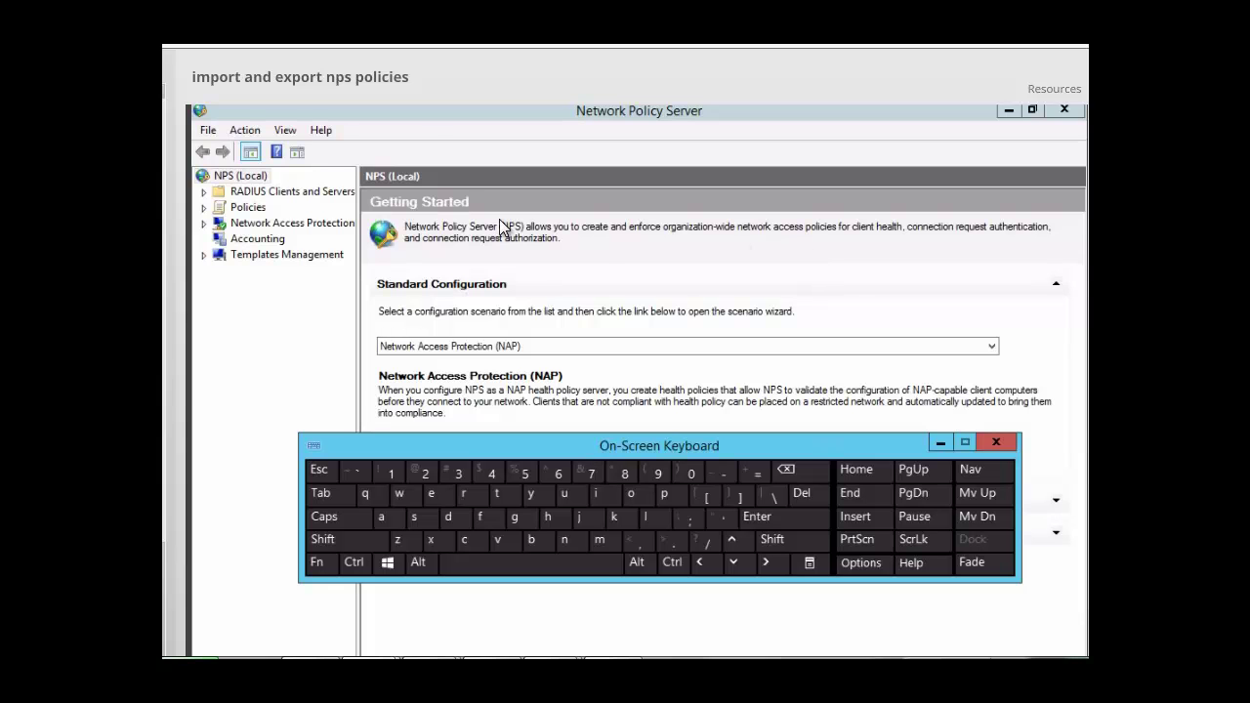
right_click(239, 182)
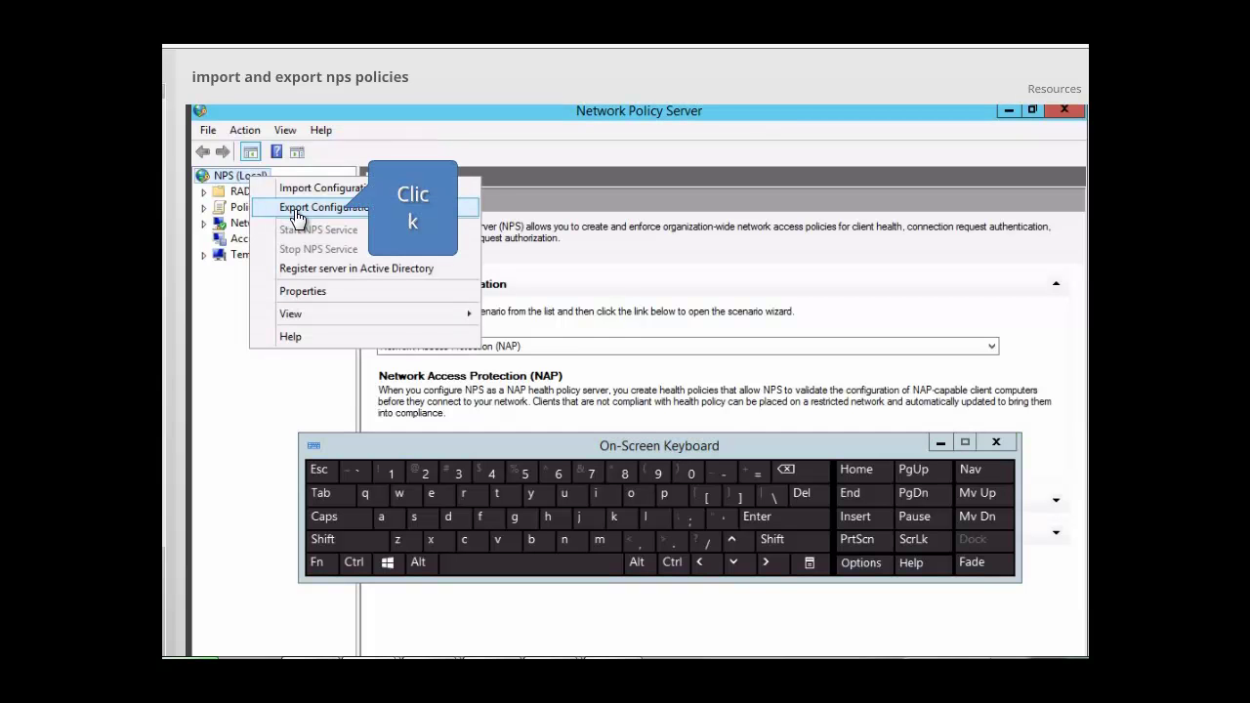
click(298, 209)
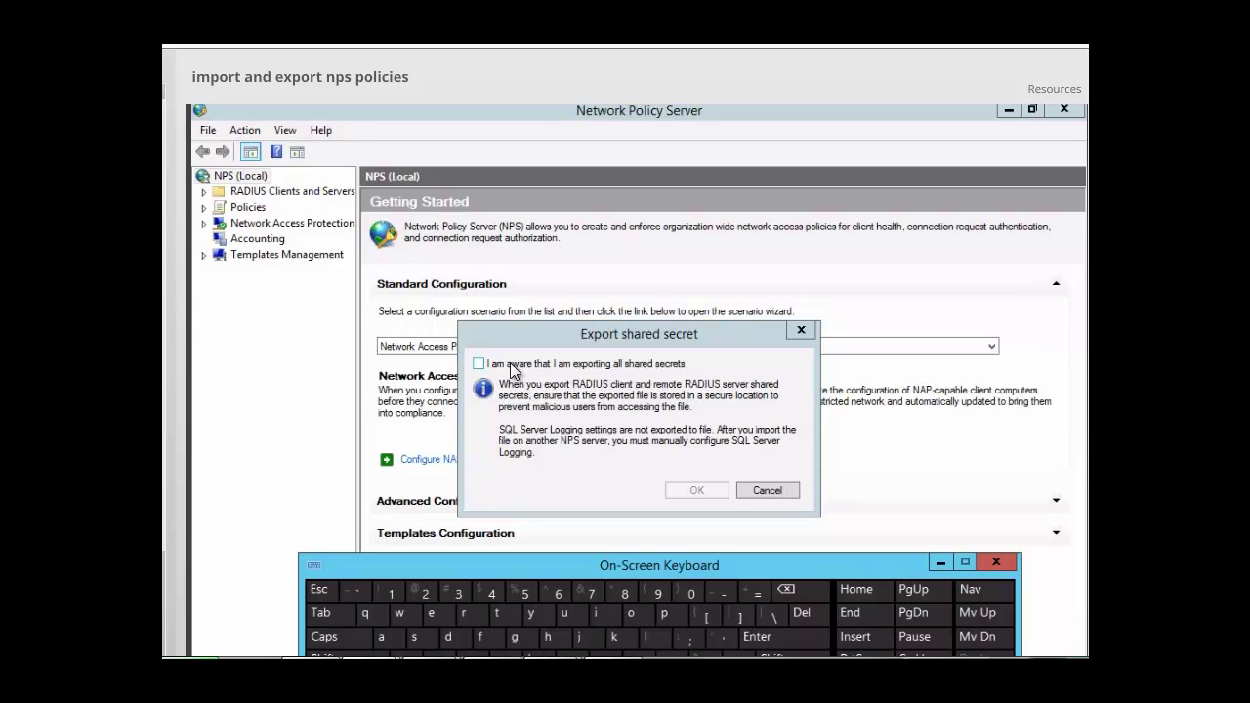
click(478, 364)
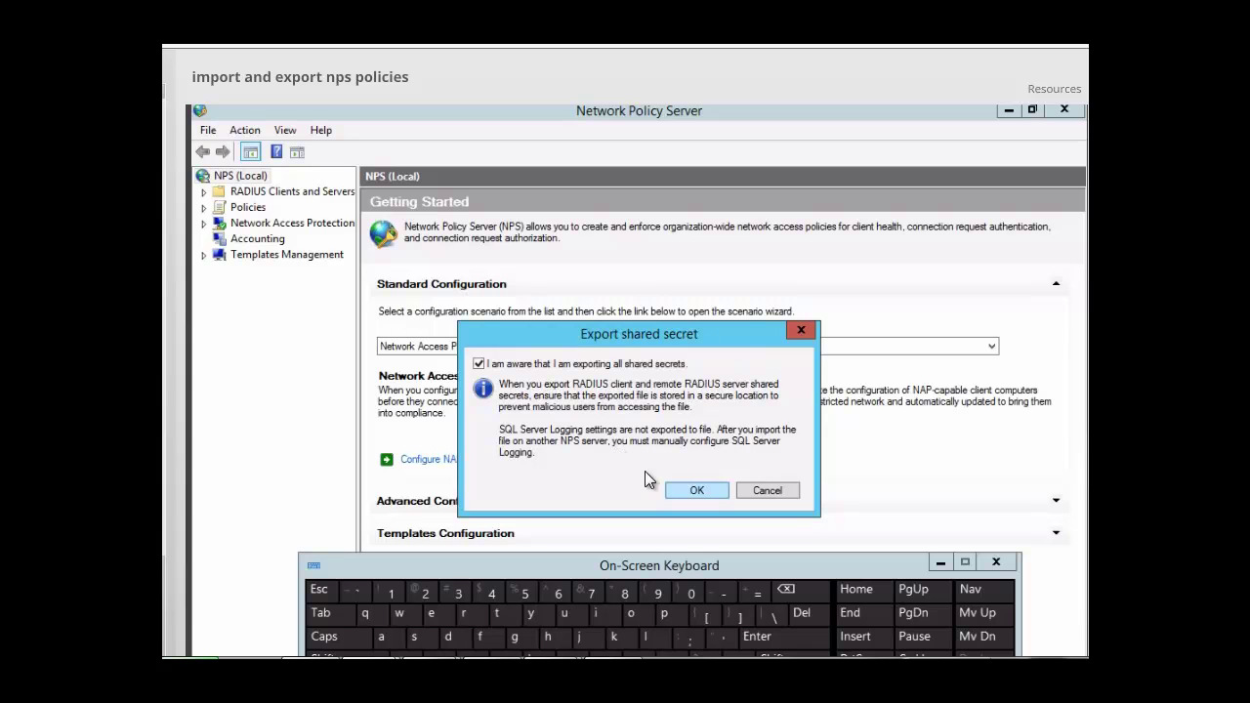
click(693, 494)
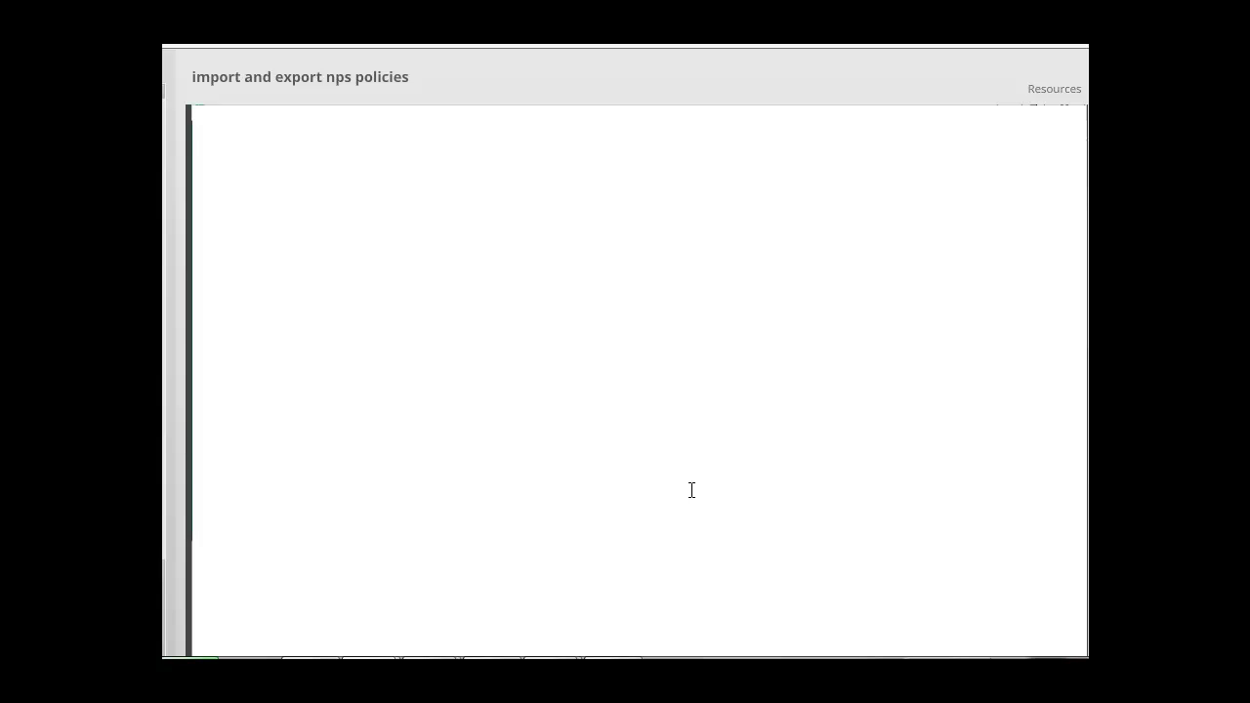
Save the exported NPS configuration in the Documents folder as an XML file named npsconfig3.
text(npsconfig)
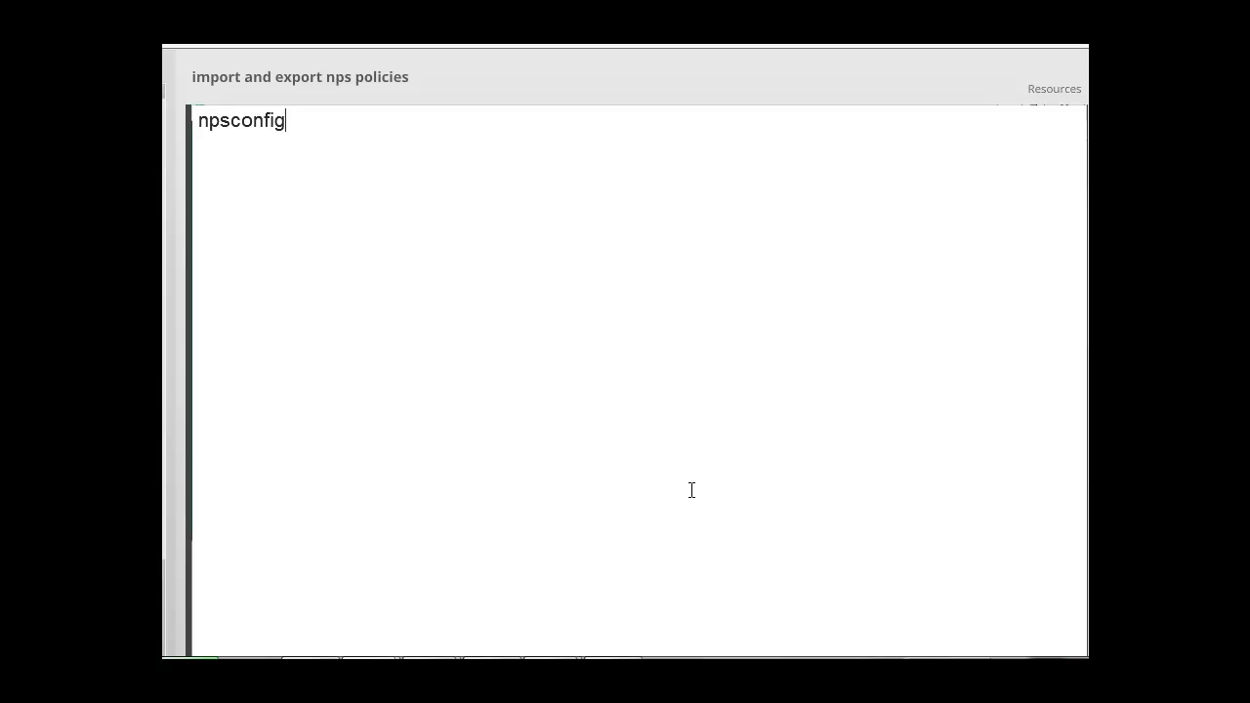
text(3)
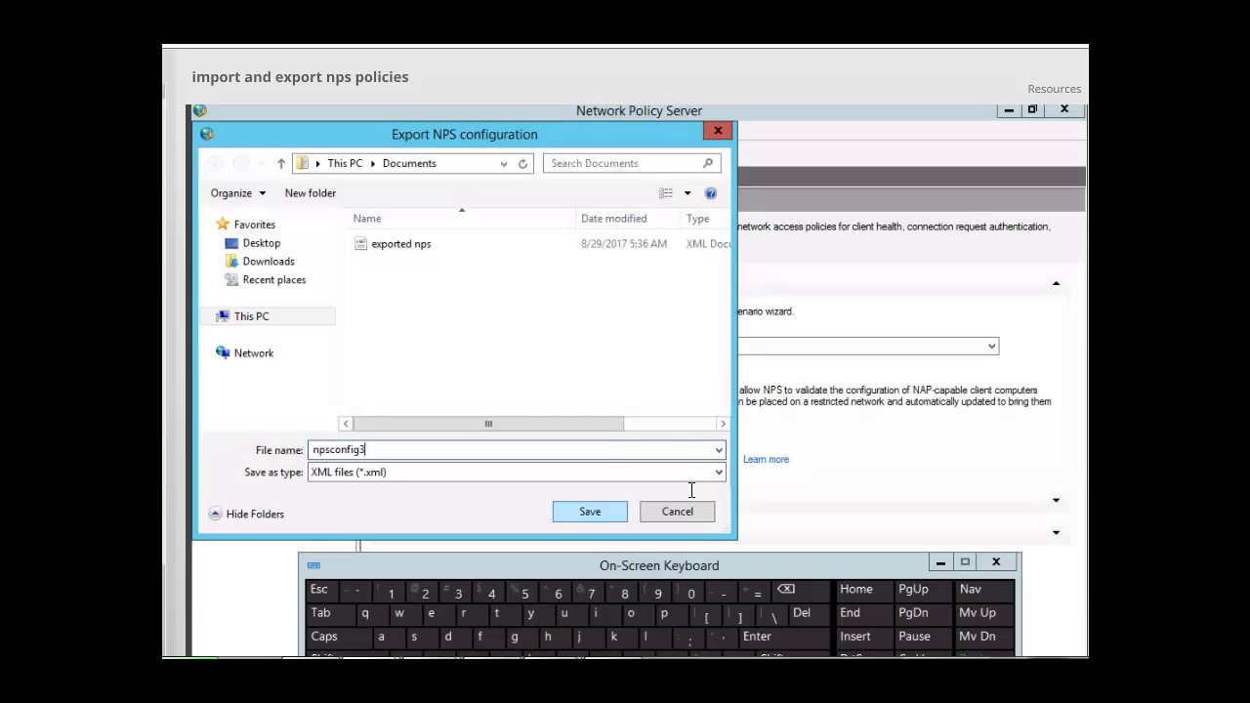
click(590, 512)
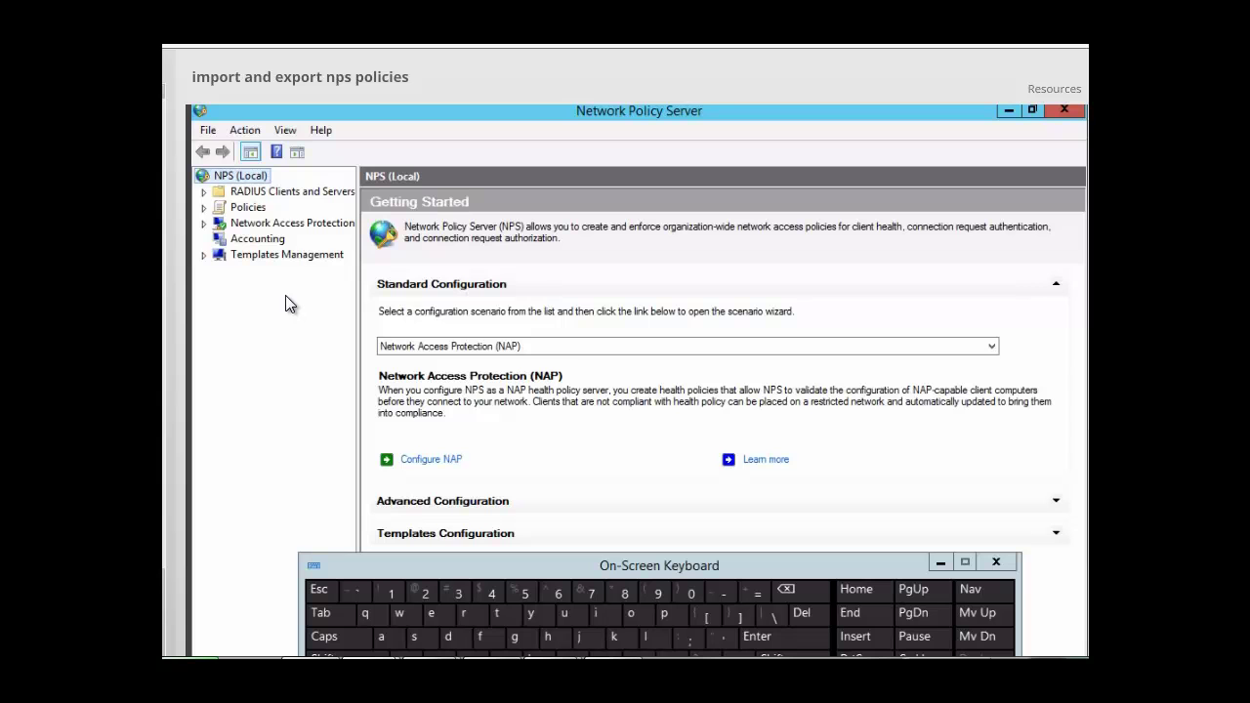
Import the npsconfig3 XML file from Documents into the NPS (Local) node and dismiss the completion message.
right_click(239, 184)
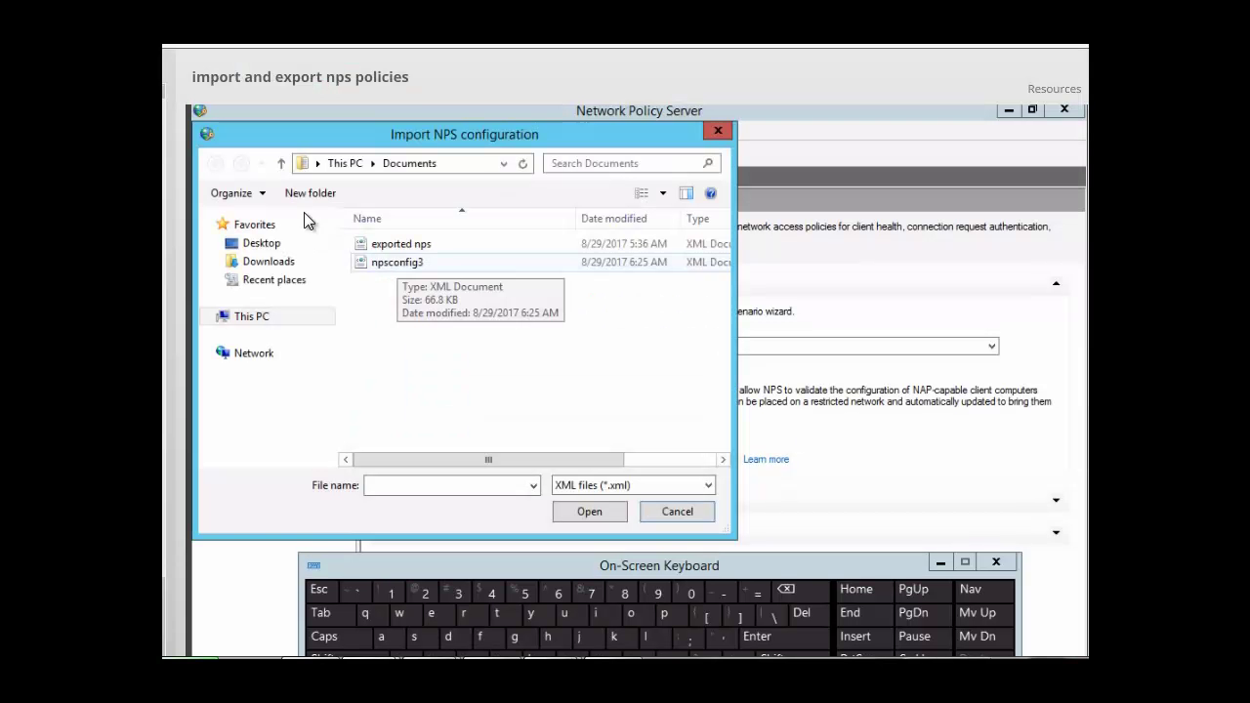
click(406, 273)
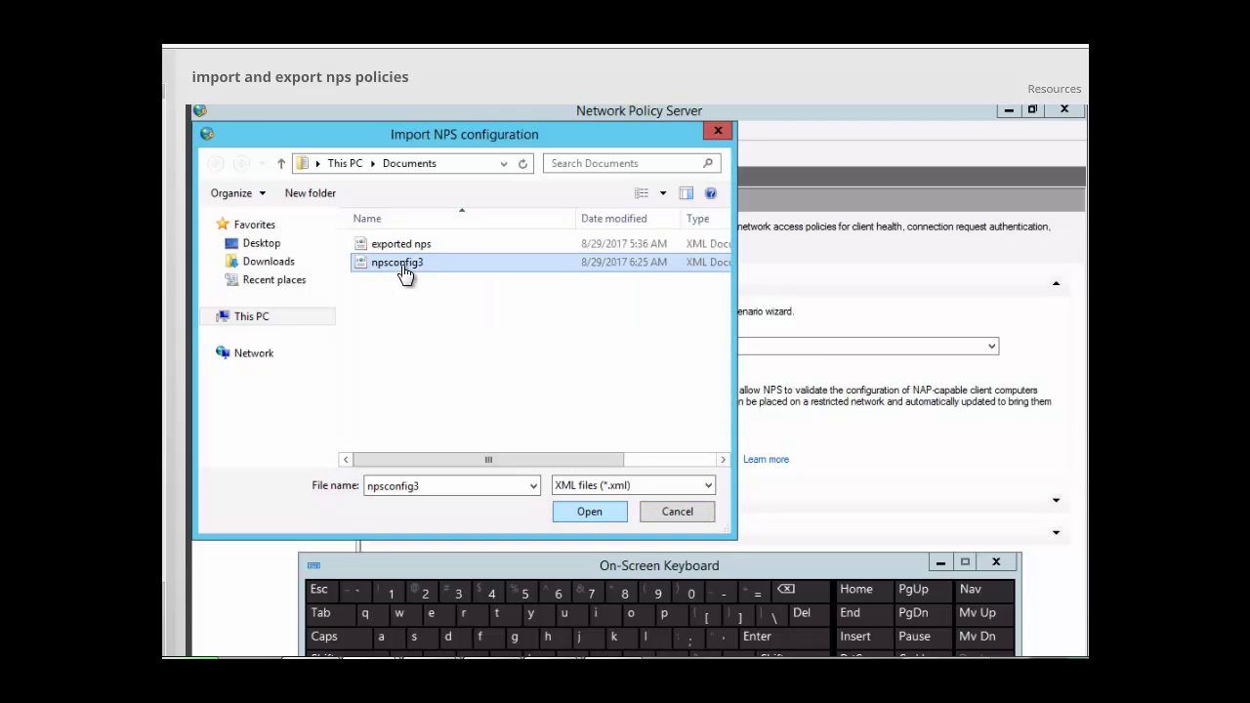
click(598, 518)
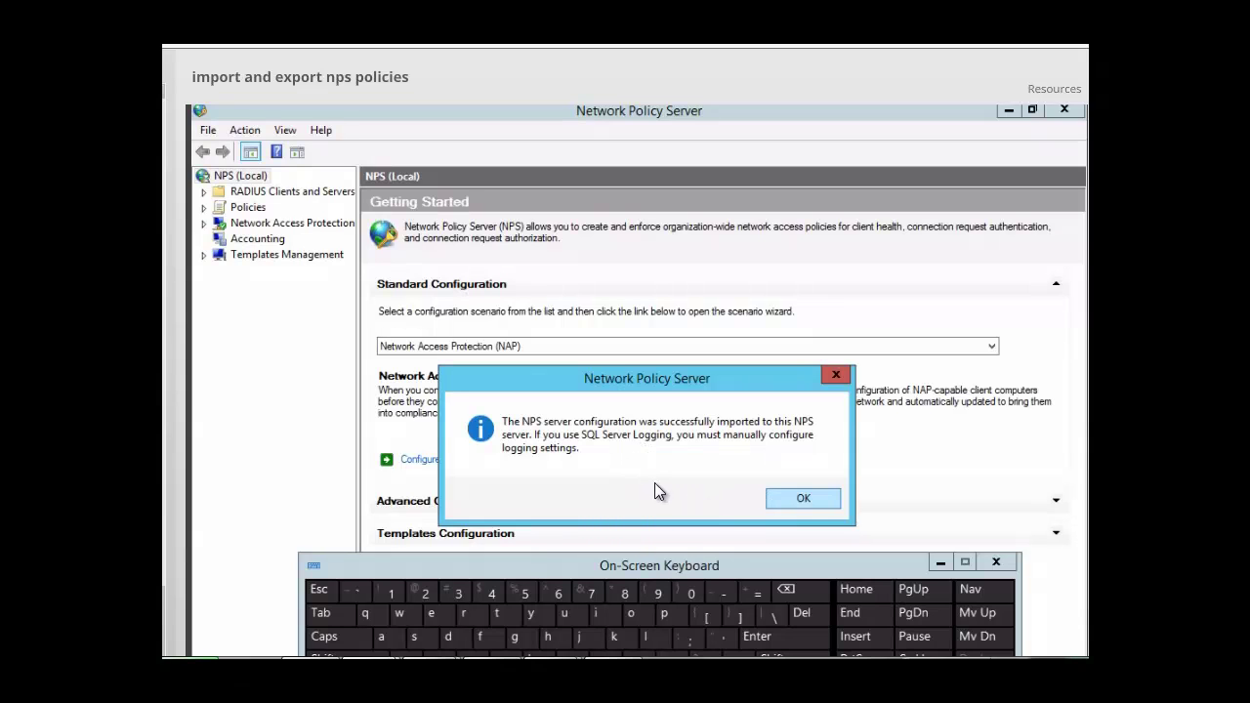
click(801, 500)
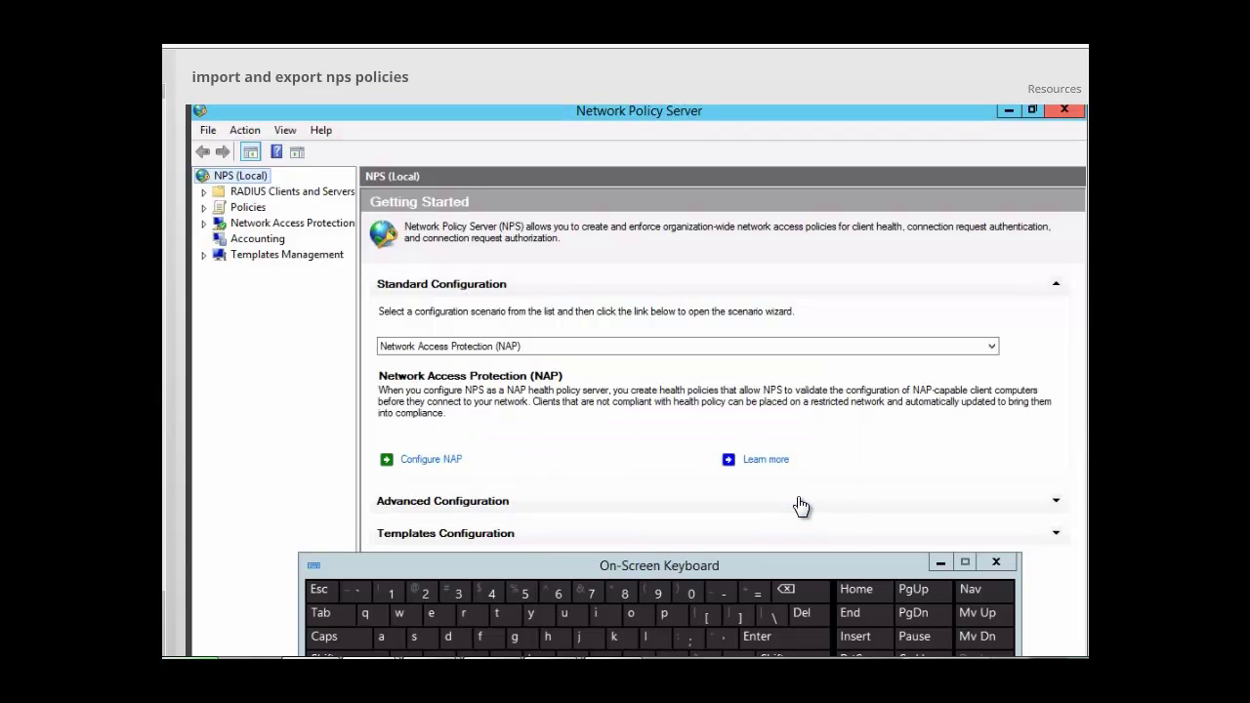